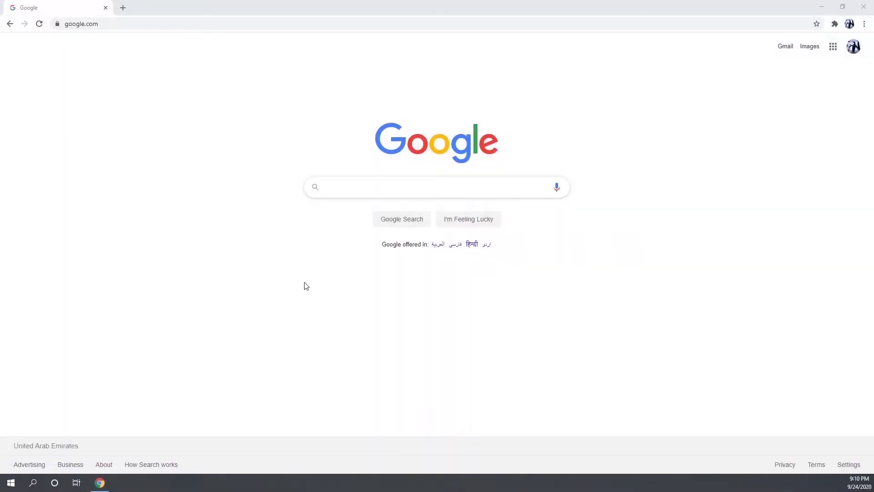
Search Google for 'download keypass' and open the official KeePass downloads page
{"action": "left_click", "coordinate": [349, 187]}
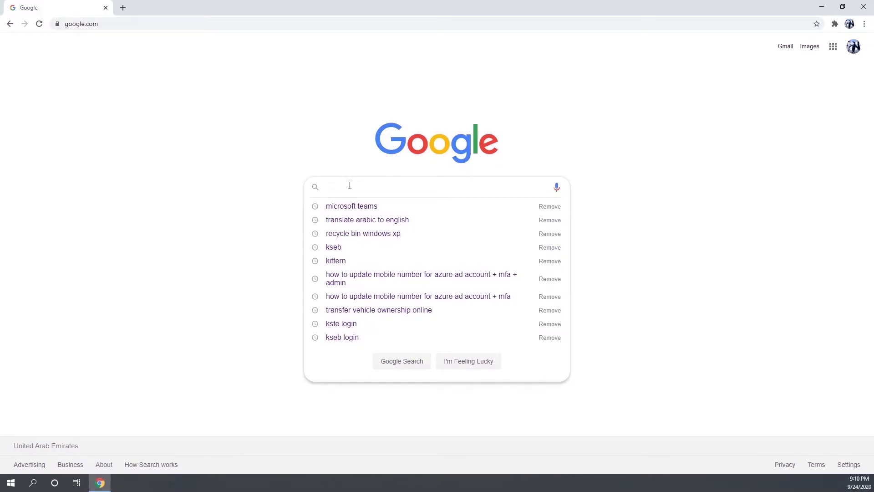
{"action": "type", "text": "download j"}
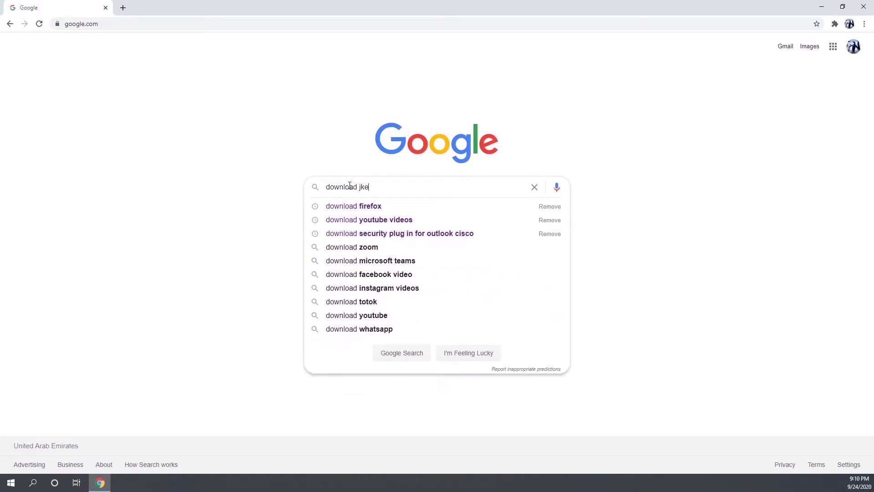
{"action": "key", "text": "BackSpace"}
{"action": "type", "text": "keypass"}
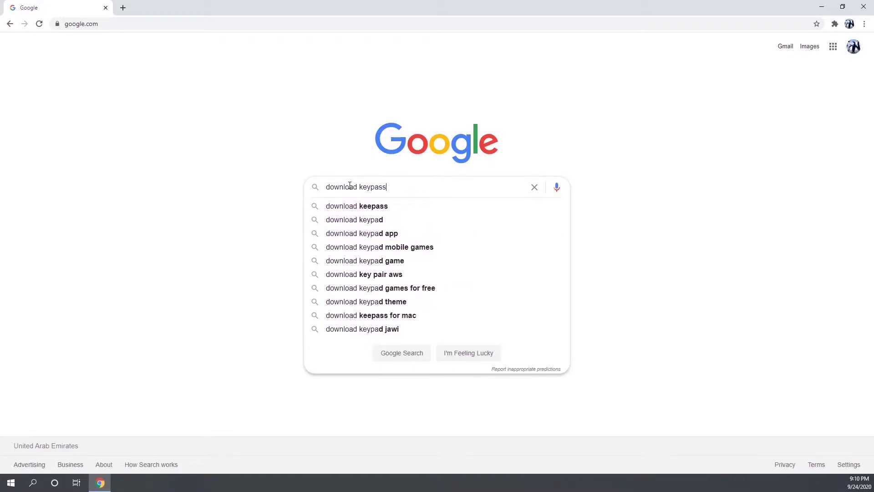
{"action": "key", "text": "Return"}
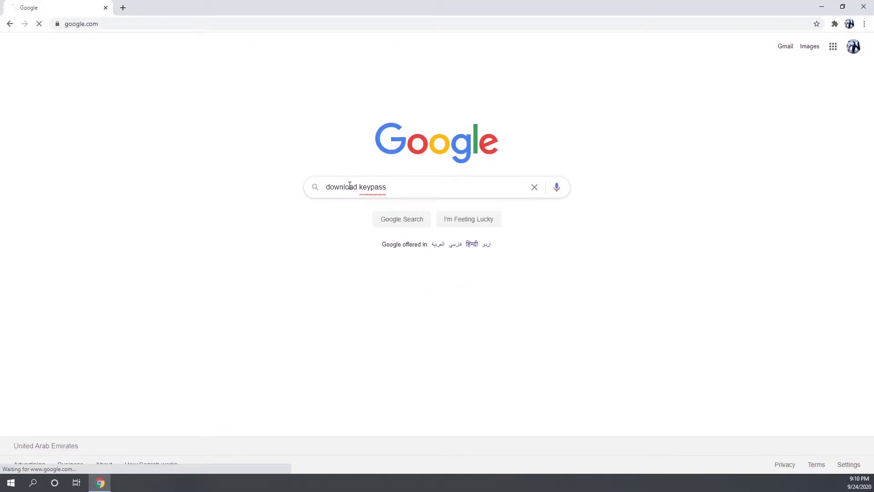
{"action": "left_click", "coordinate": [123, 222]}
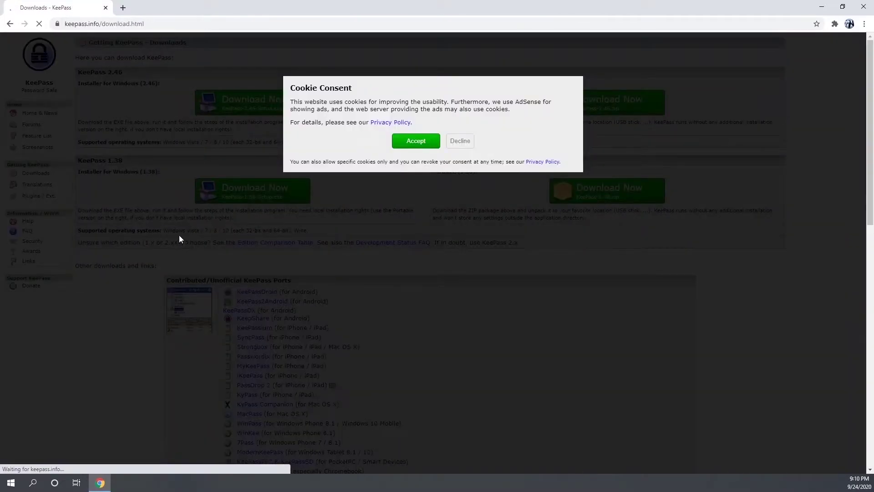
Accept the site's cookies and locate the KeePass 2.46 Windows installer
{"action": "left_click", "coordinate": [416, 141]}
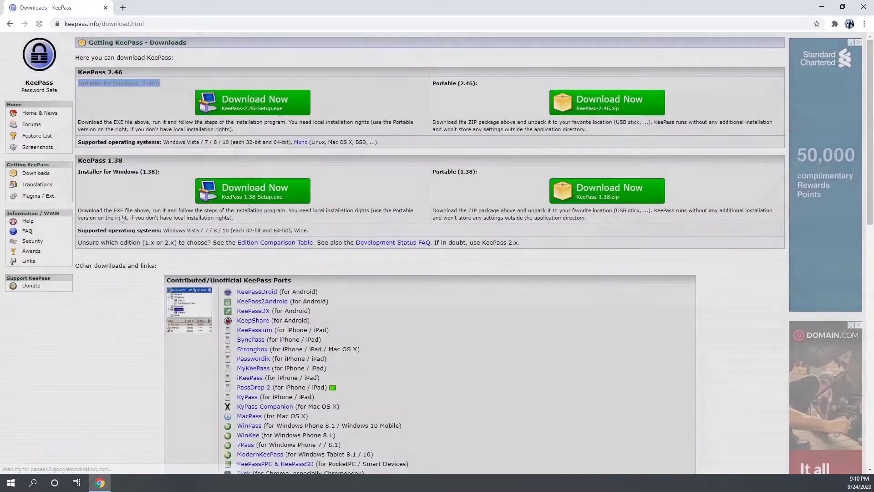
{"action": "triple_click", "coordinate": [299, 107]}
{"action": "left_click_drag", "start_coordinate": [484, 181], "coordinate": [368, 194]}
{"action": "left_click", "coordinate": [368, 193]}
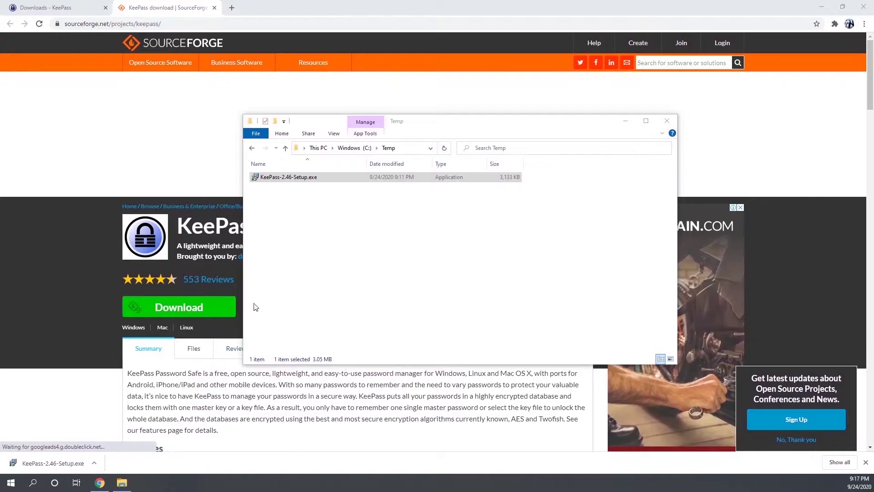
Launch KeePass-2.46-Setup.exe and choose English as the setup language
{"action": "left_click", "coordinate": [354, 300]}
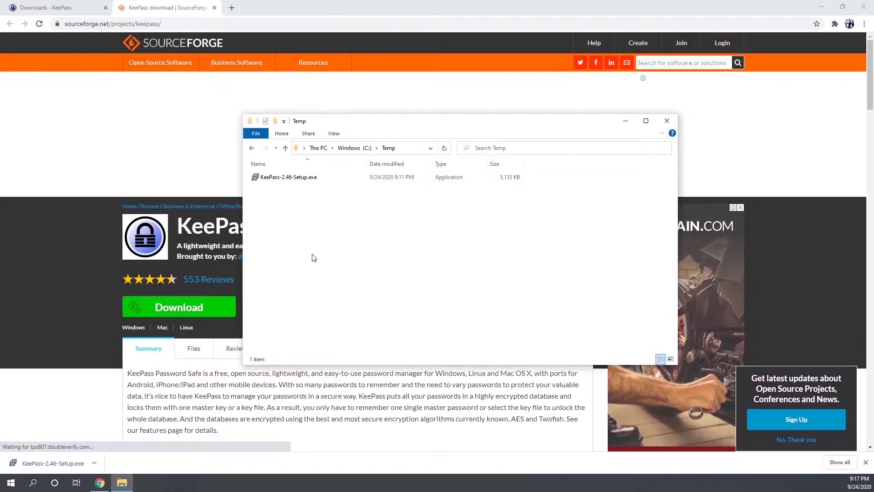
{"action": "left_click", "coordinate": [297, 181]}
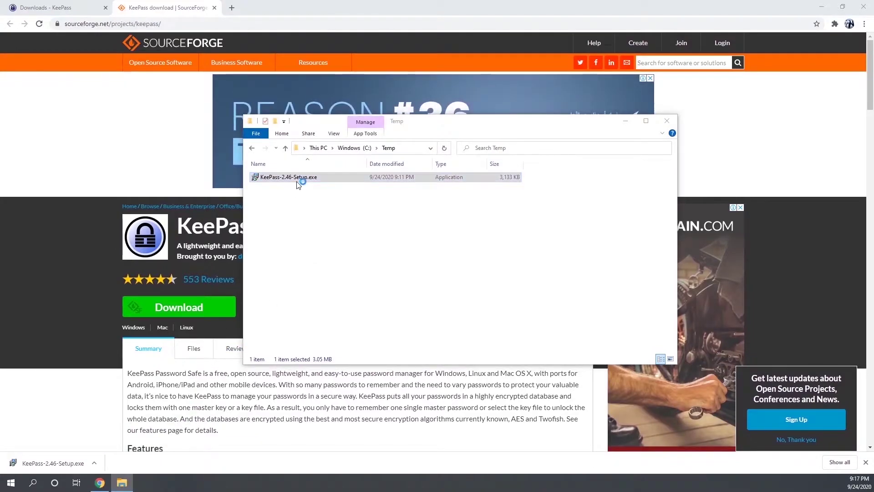
{"action": "double_click", "coordinate": [289, 176]}
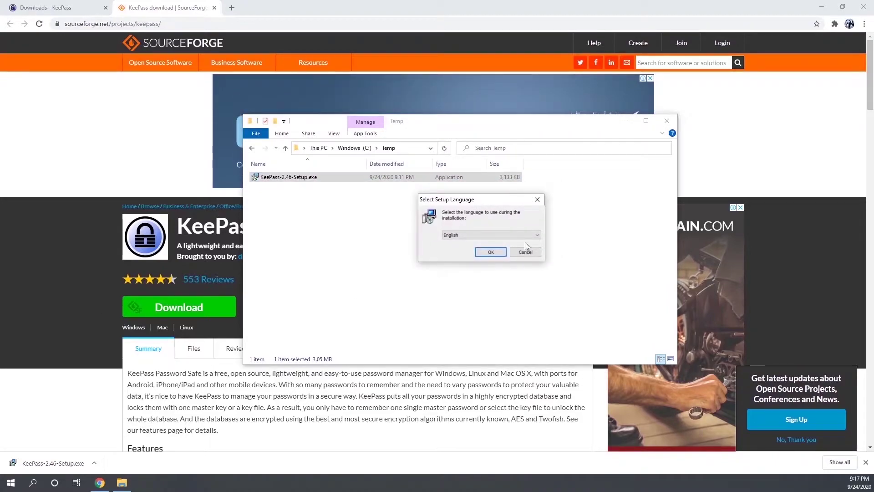
{"action": "left_click", "coordinate": [491, 252]}
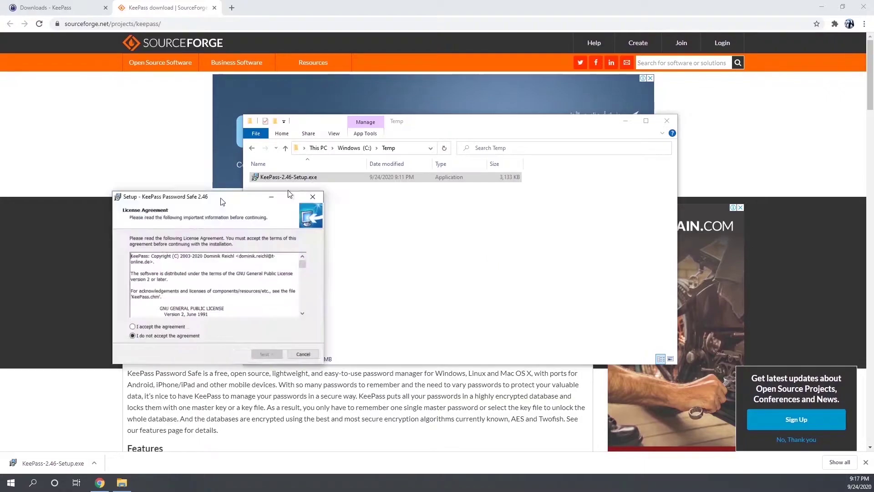
Accept the licence and install with the default folder, components and tasks
{"action": "left_click_drag", "start_coordinate": [352, 186], "coordinate": [479, 157]}
{"action": "left_click", "coordinate": [412, 285]}
{"action": "left_click", "coordinate": [523, 314]}
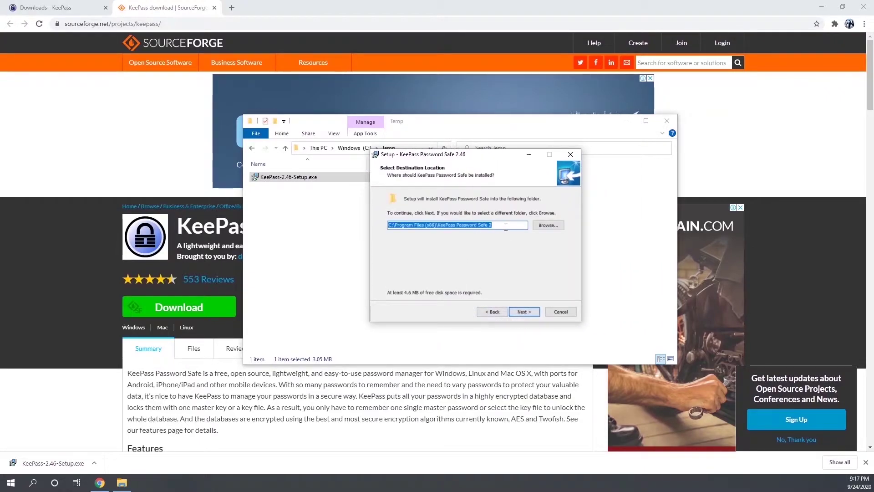
{"action": "left_click", "coordinate": [520, 311]}
{"action": "left_click", "coordinate": [524, 312]}
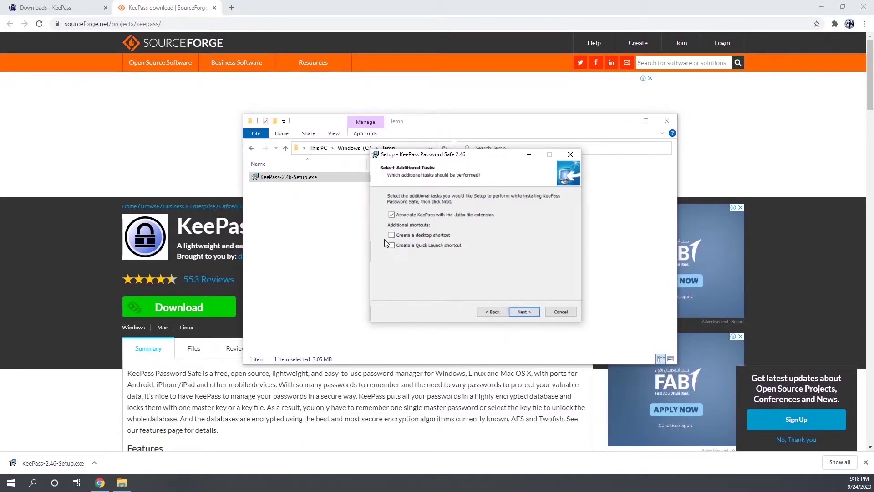
{"action": "left_click", "coordinate": [524, 311]}
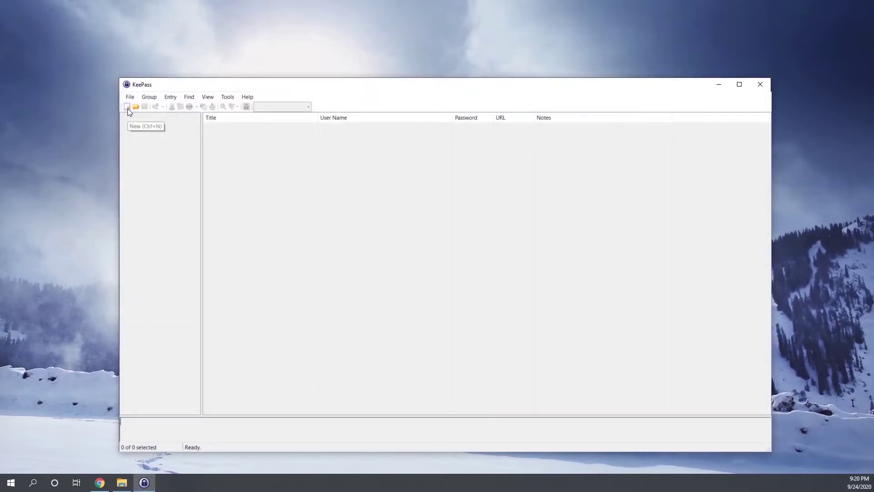
Create a new database and save it in a new Desktop folder named KeyPass
{"action": "left_click_drag", "start_coordinate": [287, 82], "coordinate": [302, 72]}
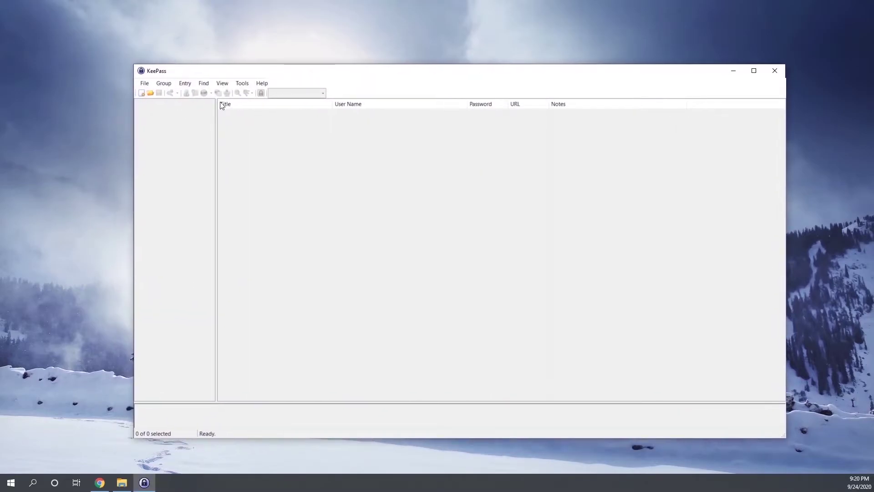
{"action": "left_click", "coordinate": [141, 93]}
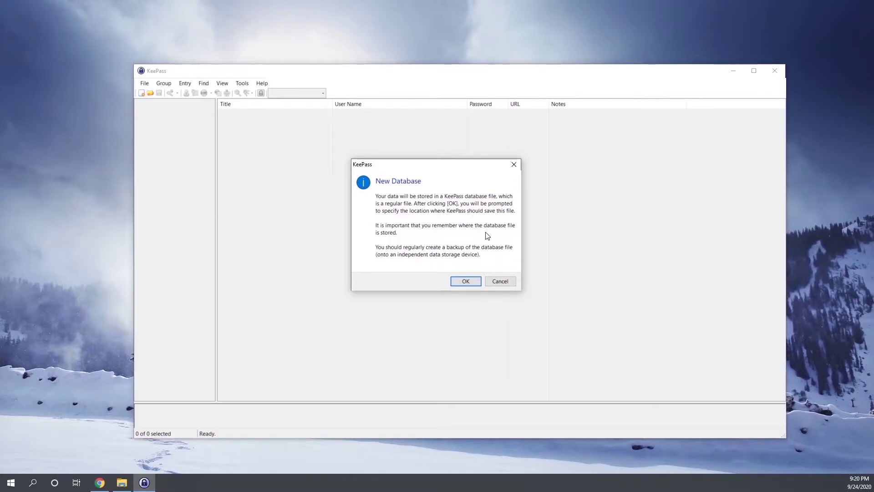
{"action": "left_click", "coordinate": [466, 280]}
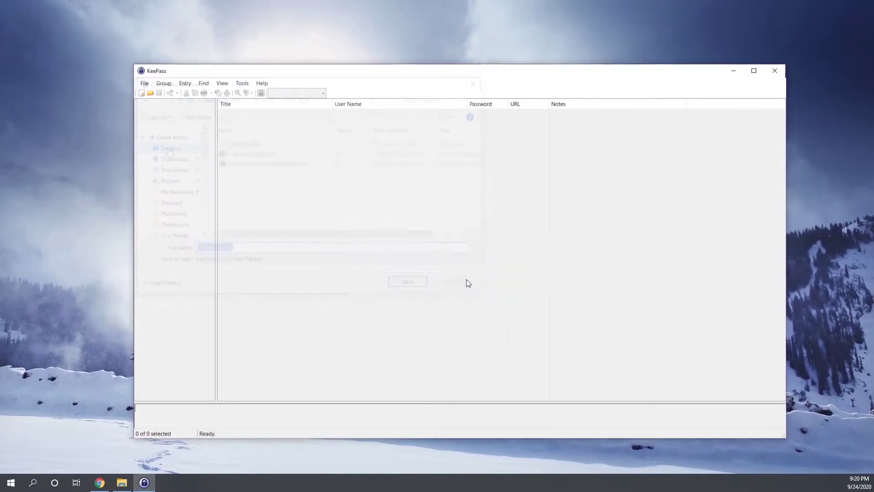
{"action": "right_click", "coordinate": [286, 174]}
{"action": "left_click", "coordinate": [411, 318]}
{"action": "type", "text": "KeyPass"}
{"action": "key", "text": "Return"}
{"action": "key", "text": "Return"}
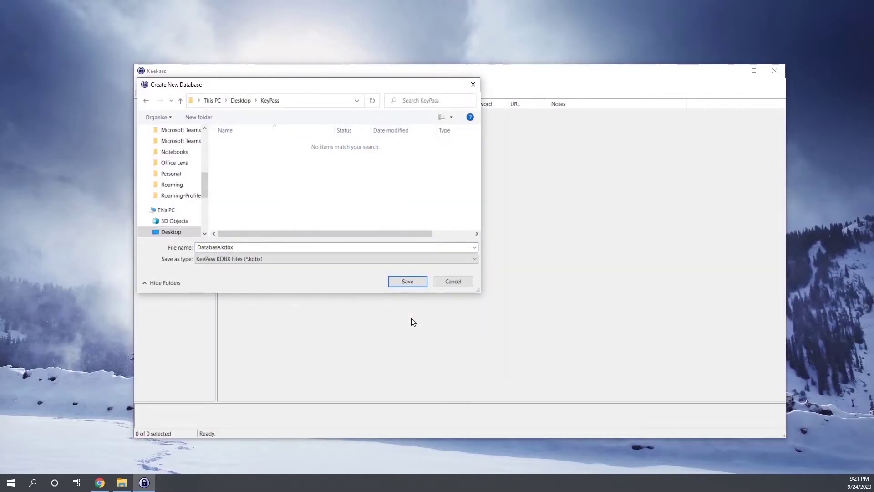
{"action": "key", "text": "Return"}
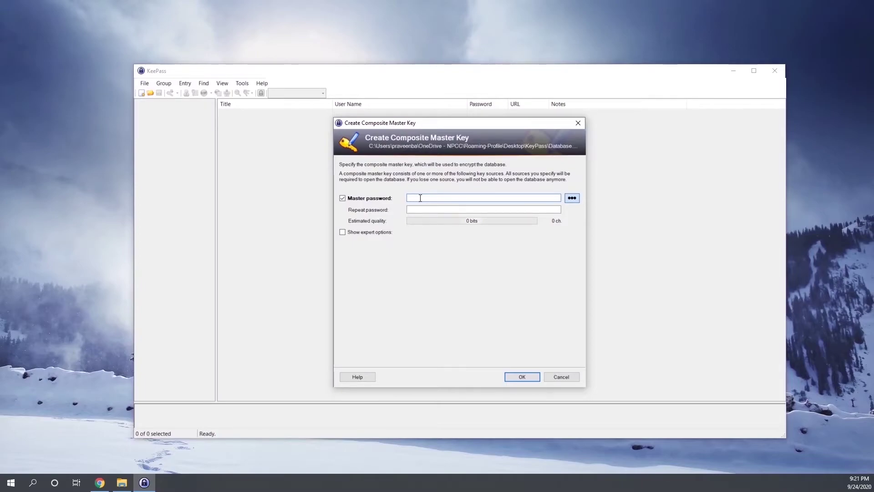
Enter and repeat the master password, and name the database MyPasswords
{"action": "type", "text": "••"}
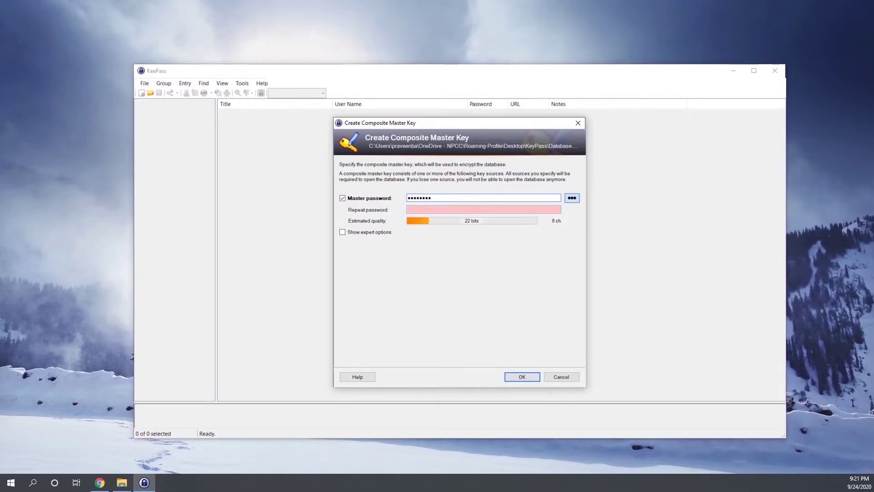
{"action": "left_click", "coordinate": [422, 209]}
{"action": "type", "text": "••••••••"}
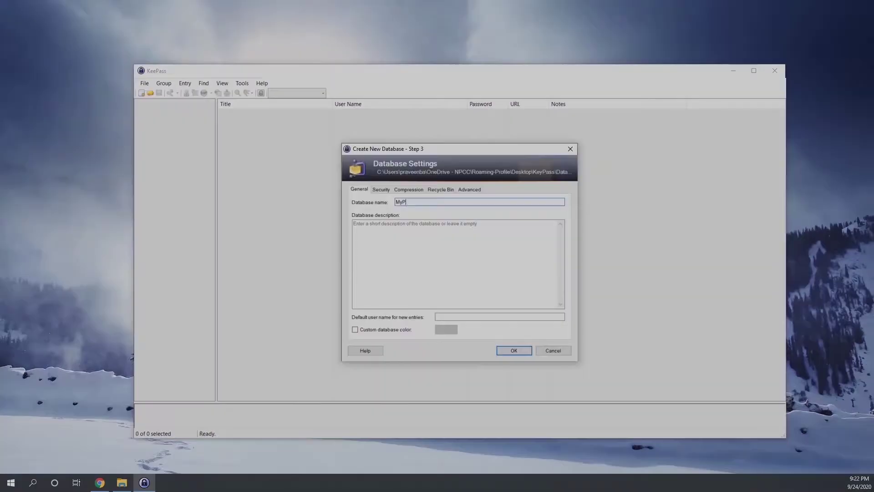
{"action": "type", "text": "asswords"}
Turn on a custom database colour and set it to red
{"action": "left_click", "coordinate": [356, 329]}
{"action": "left_click", "coordinate": [446, 330]}
{"action": "left_click", "coordinate": [484, 356]}
Review the Security, Compression, Recycle Bin and Advanced tabs, accept, and skip the emergency sheet
{"action": "left_click", "coordinate": [380, 189]}
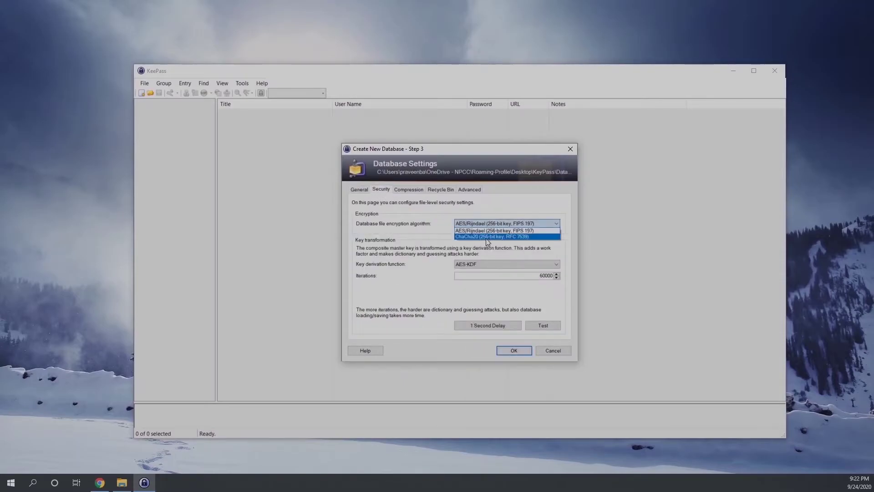
{"action": "left_click", "coordinate": [410, 190]}
{"action": "left_click", "coordinate": [438, 191]}
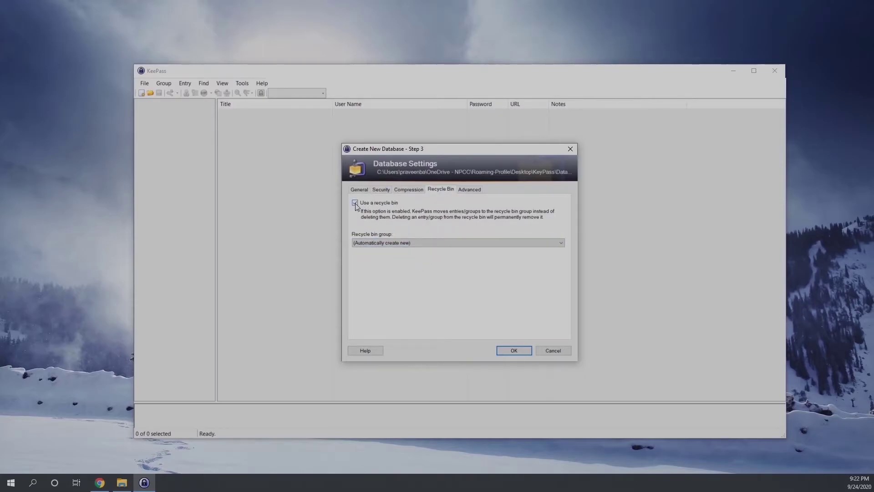
{"action": "left_click", "coordinate": [470, 189]}
{"action": "left_click", "coordinate": [514, 350]}
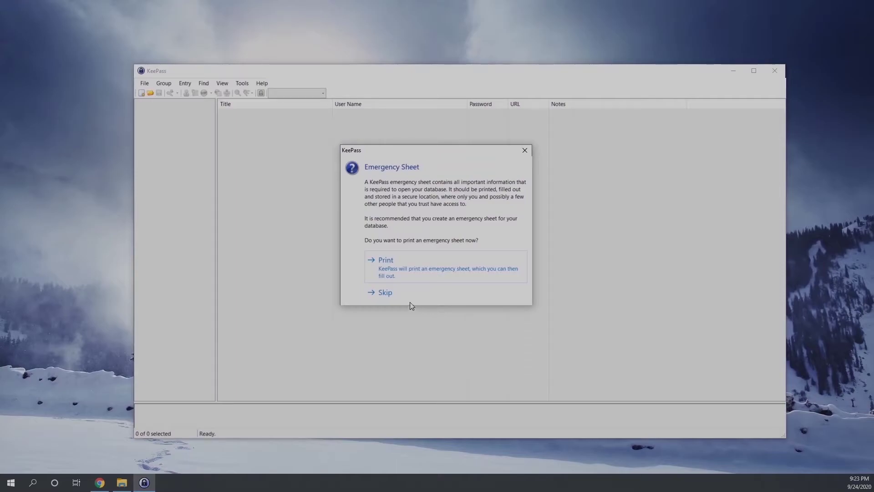
{"action": "left_click", "coordinate": [385, 293]}
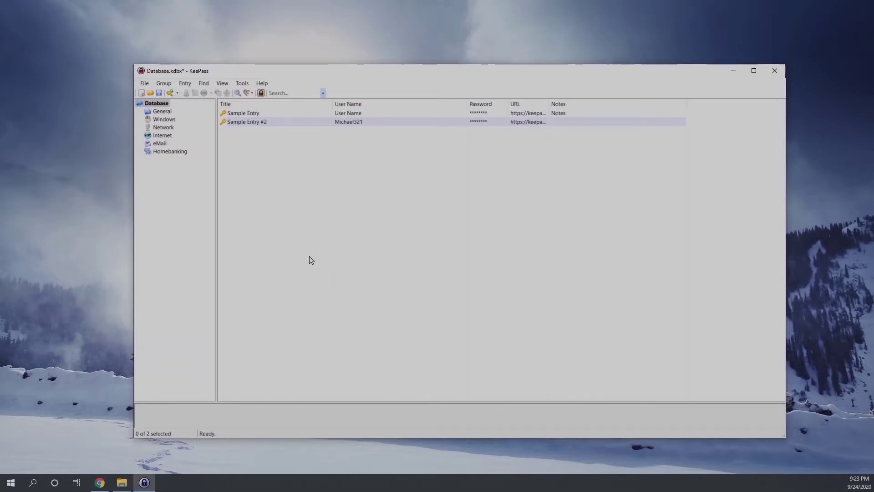
Browse the default General, Windows, Network and eMail groups
{"action": "left_click", "coordinate": [165, 113]}
{"action": "left_click", "coordinate": [164, 120]}
{"action": "left_click", "coordinate": [163, 127]}
{"action": "left_click", "coordinate": [161, 144]}
Add a new group named My Emails under the Database root
{"action": "left_click", "coordinate": [157, 105]}
{"action": "right_click", "coordinate": [157, 105]}
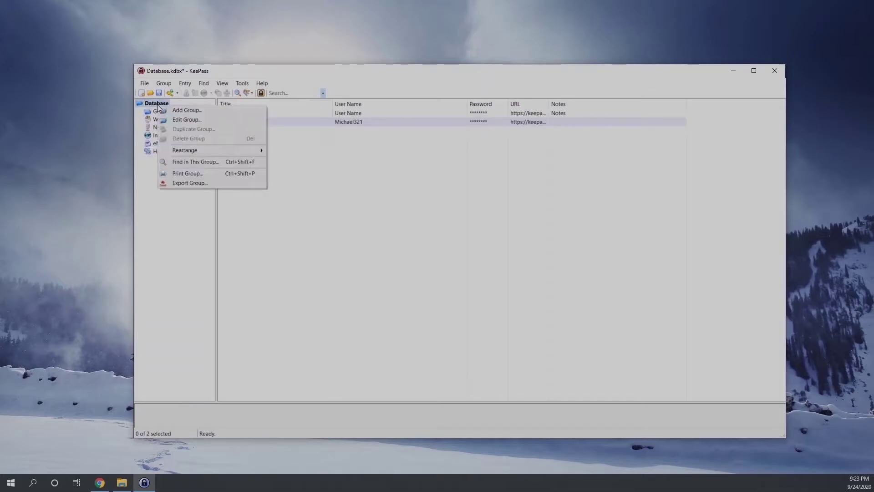
{"action": "left_click", "coordinate": [180, 110]}
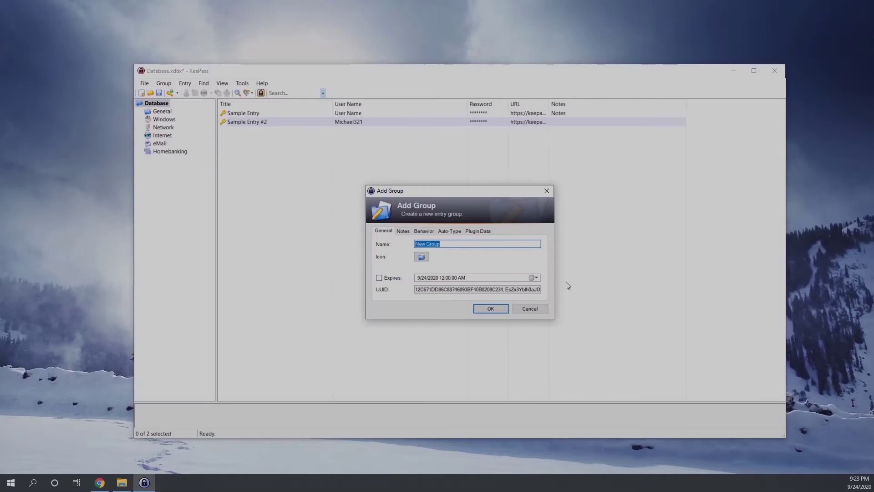
{"action": "type", "text": "My Emails"}
{"action": "key", "text": "Return"}
Check the entry options in My Emails and Windows, then return to My Emails
{"action": "right_click", "coordinate": [319, 175]}
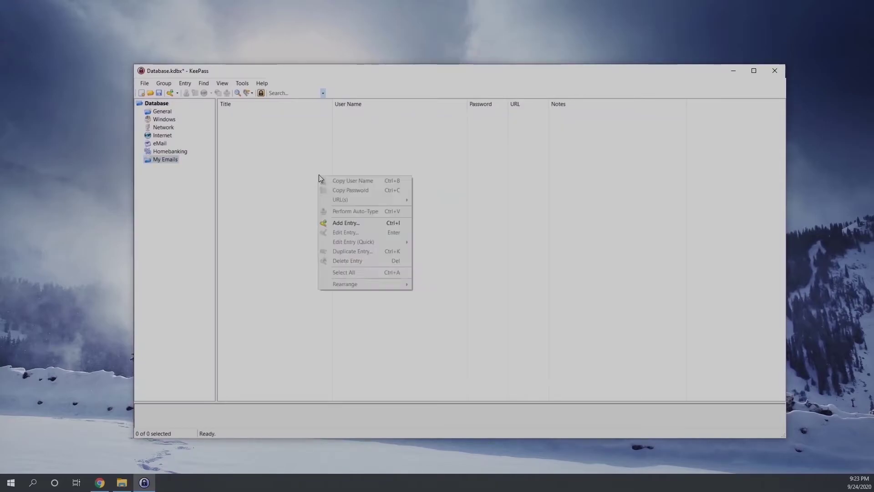
{"action": "left_click", "coordinate": [232, 200]}
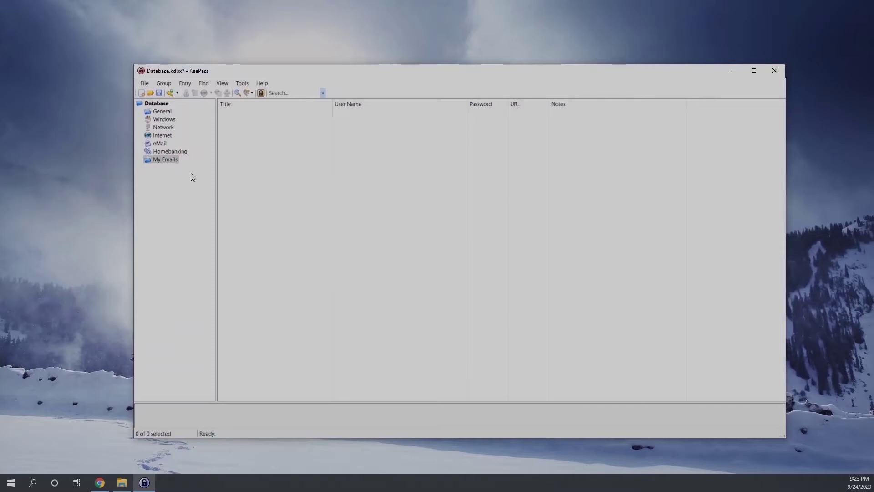
{"action": "left_click", "coordinate": [164, 119]}
{"action": "right_click", "coordinate": [246, 137]}
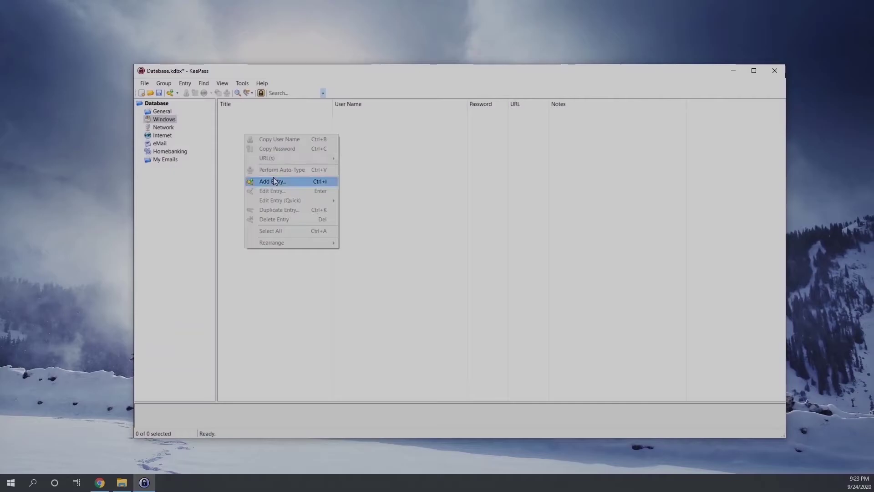
{"action": "left_click", "coordinate": [171, 162]}
{"action": "left_click", "coordinate": [171, 162]}
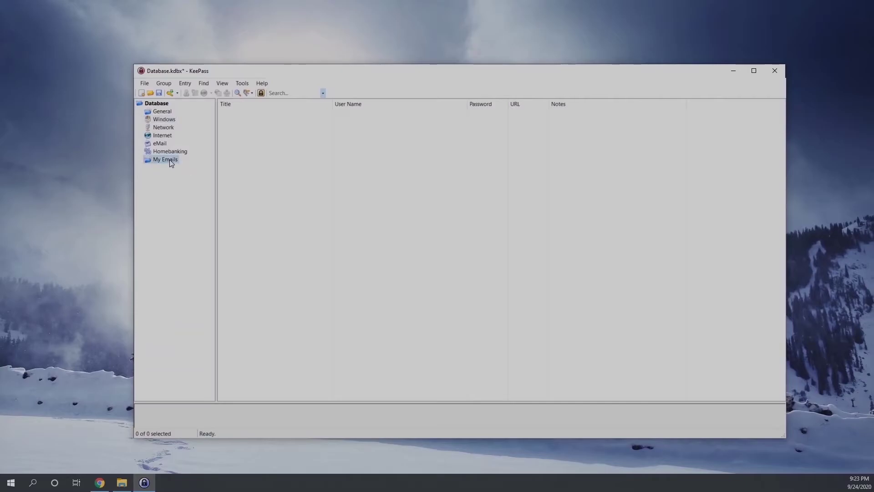
Start a new My Emails entry with its title and user name 'username'
{"action": "right_click", "coordinate": [247, 149]}
{"action": "left_click", "coordinate": [279, 198]}
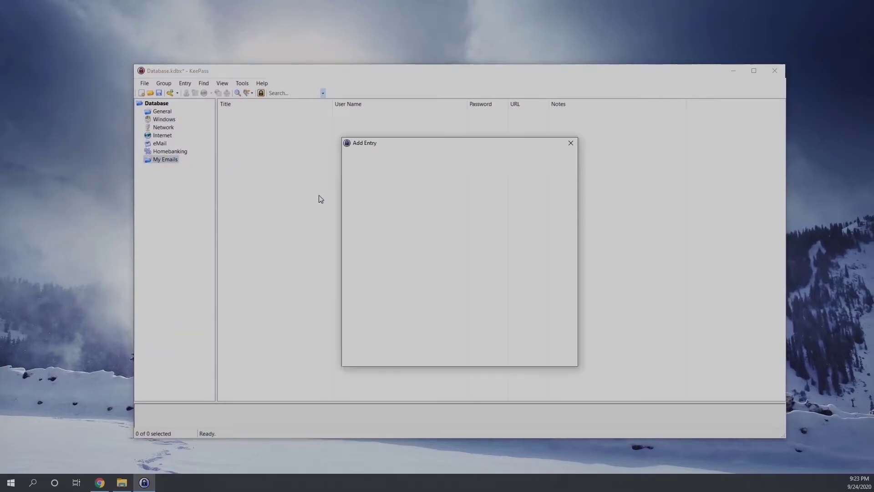
{"action": "type", "text": "My Gmail"}
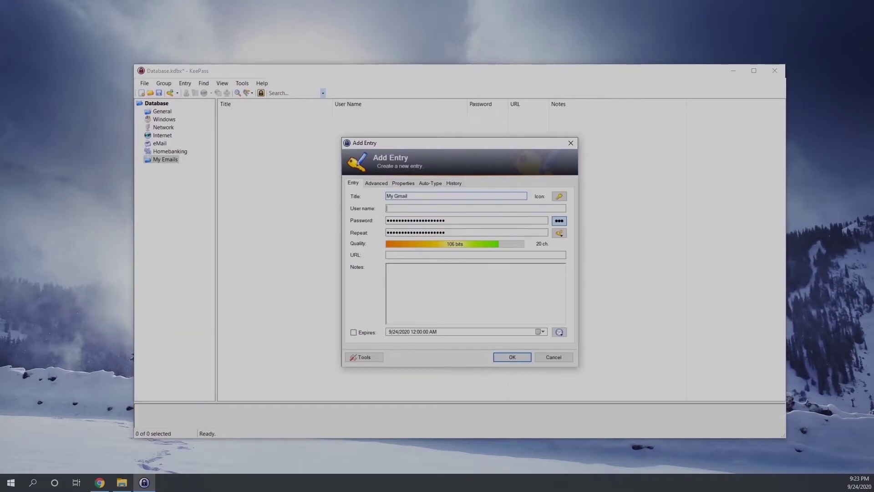
{"action": "key", "text": "Tab"}
{"action": "type", "text": "munb"}
{"action": "left_click_drag", "start_coordinate": [408, 209], "coordinate": [326, 211]}
{"action": "type", "text": "username@gmail.com"}
{"action": "left_click", "coordinate": [559, 221]}
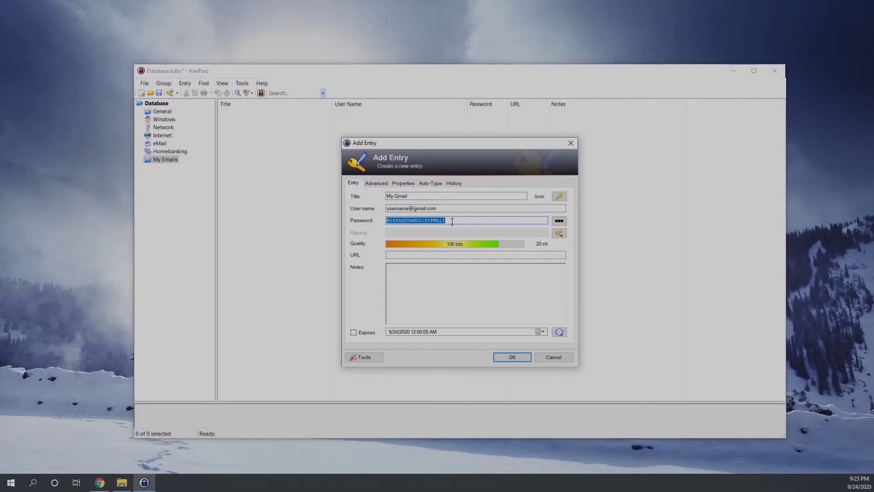
{"action": "type", "text": "mypassword"}
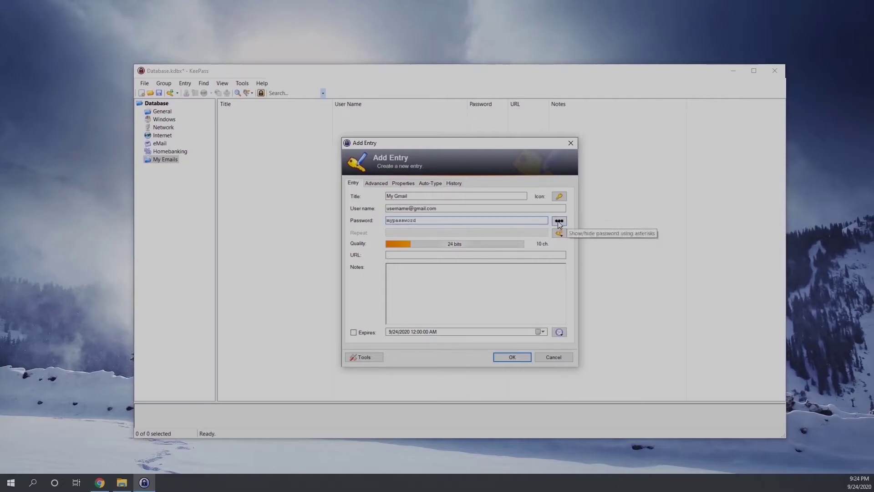
{"action": "left_click", "coordinate": [420, 255]}
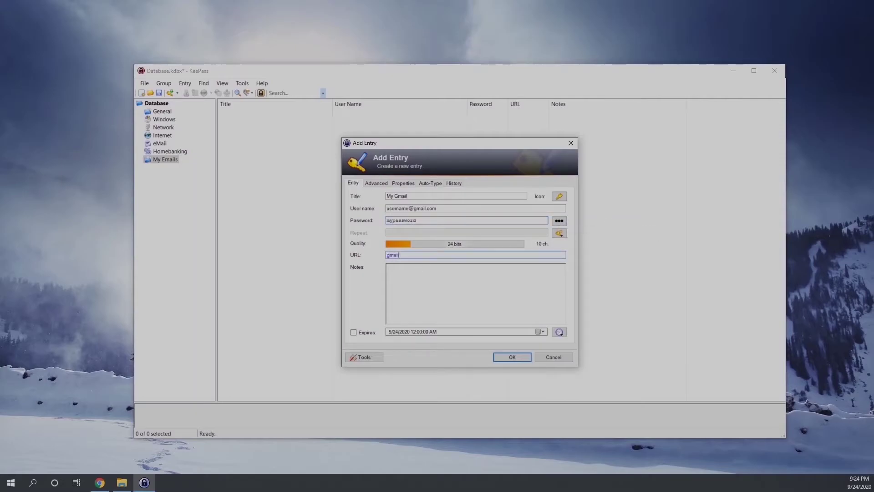
{"action": "type", "text": "https://gmail.com"}
{"action": "left_click", "coordinate": [354, 333]}
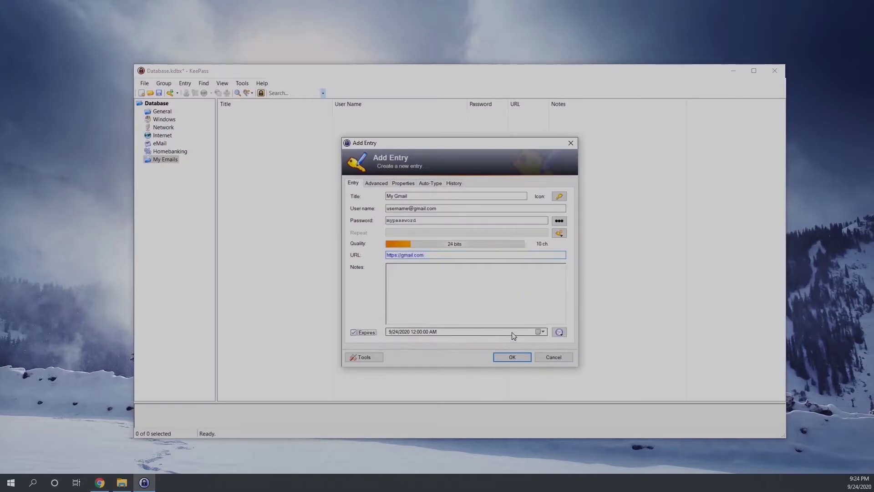
{"action": "left_click", "coordinate": [543, 332]}
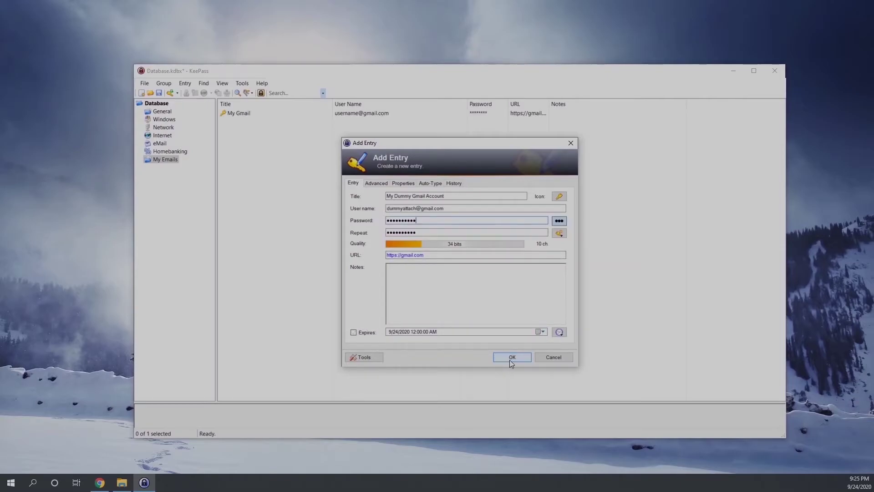
{"action": "left_click", "coordinate": [510, 358]}
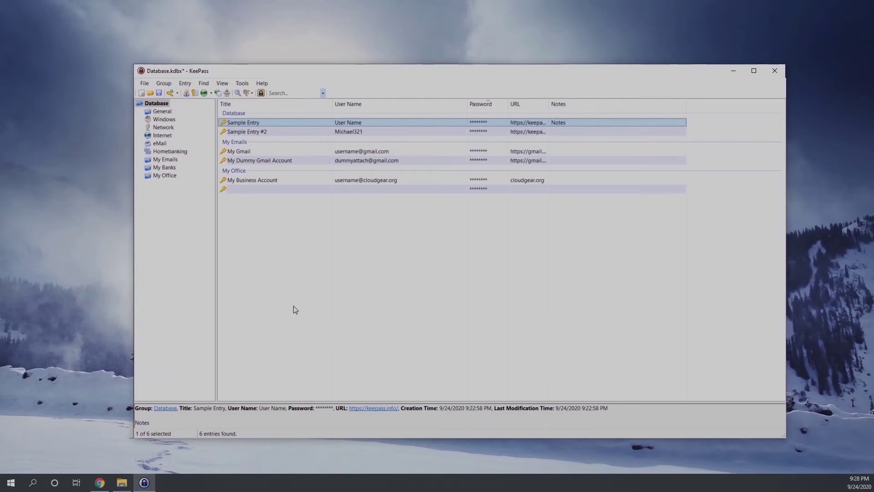
Look through the My Banks, My Emails and My Office groups and the database root
{"action": "left_click", "coordinate": [172, 167]}
{"action": "left_click", "coordinate": [171, 160]}
{"action": "left_click", "coordinate": [167, 177]}
{"action": "left_click", "coordinate": [157, 168]}
{"action": "left_click", "coordinate": [162, 160]}
{"action": "left_click", "coordinate": [160, 105]}
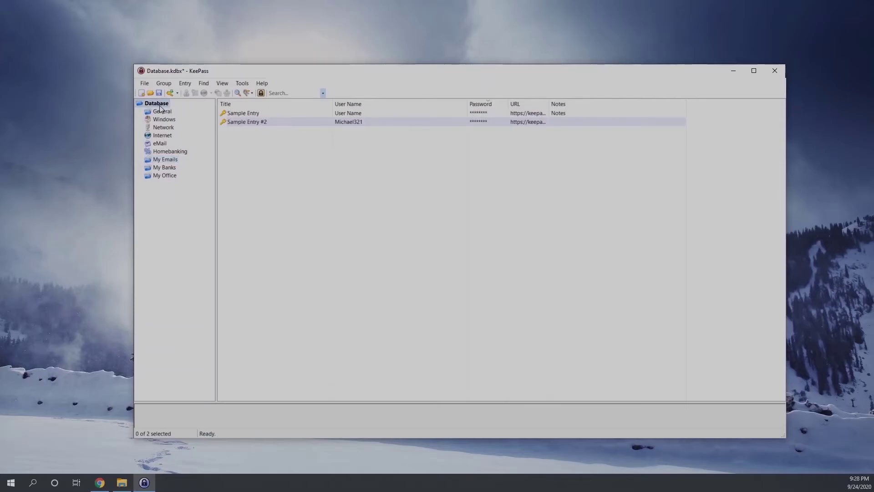
Search the database for 'my business', then for 'business'
{"action": "left_click", "coordinate": [285, 92]}
{"action": "type", "text": "my business"}
{"action": "key", "text": "Return"}
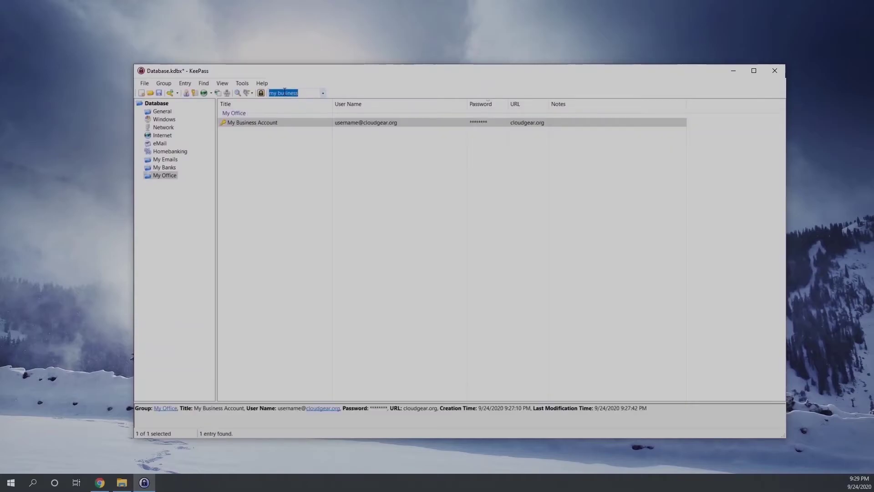
{"action": "type", "text": "business"}
{"action": "key", "text": "Return"}
Search for 'Gmail' to list both Gmail entries
{"action": "type", "text": "Gmail"}
{"action": "key", "text": "Return"}
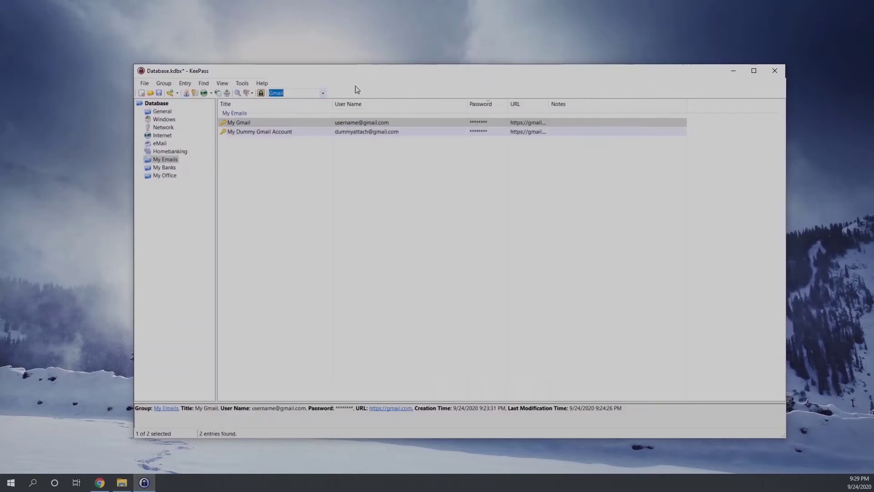
{"action": "left_click", "coordinate": [285, 258]}
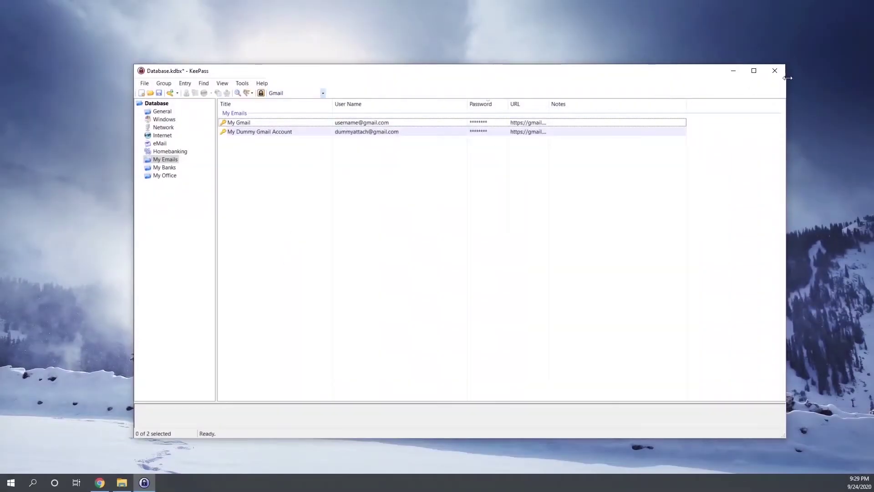
Launch Excel from Start and open MyPasswords.xlsx from the Recent list
{"action": "mouse_move", "coordinate": [126, 490]}
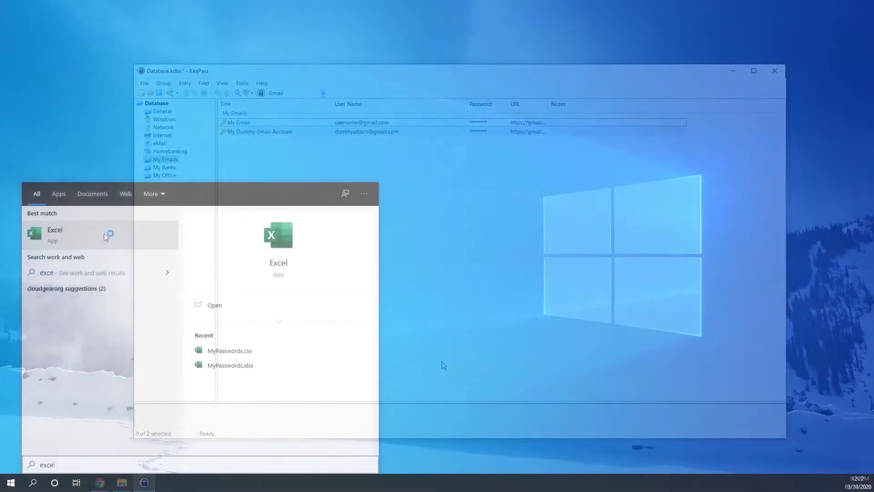
{"action": "left_click", "coordinate": [104, 233]}
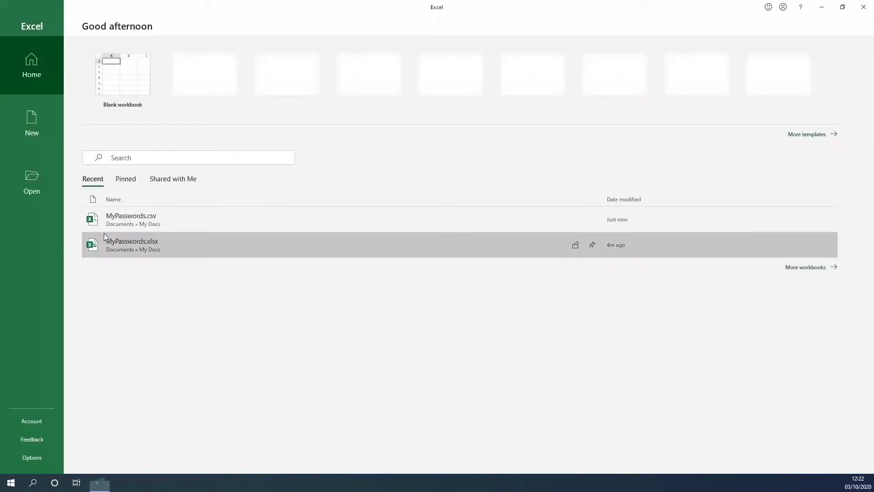
{"action": "left_click", "coordinate": [146, 221]}
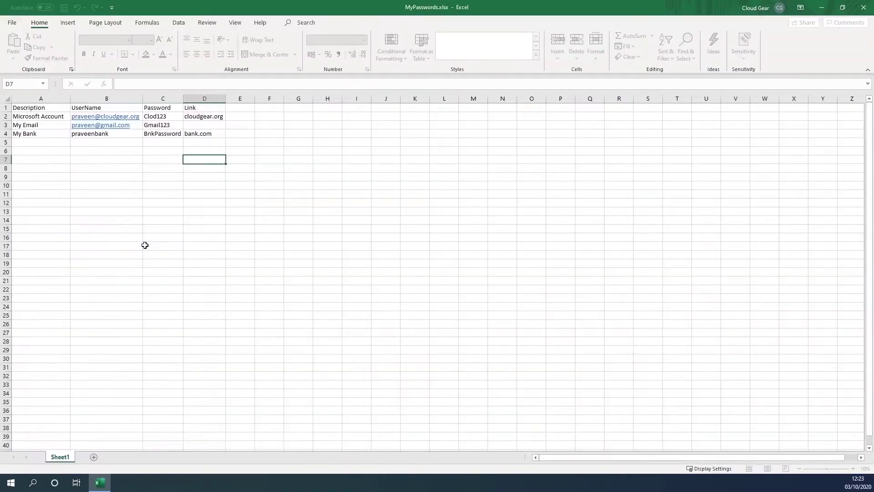
{"action": "left_click", "coordinate": [106, 246]}
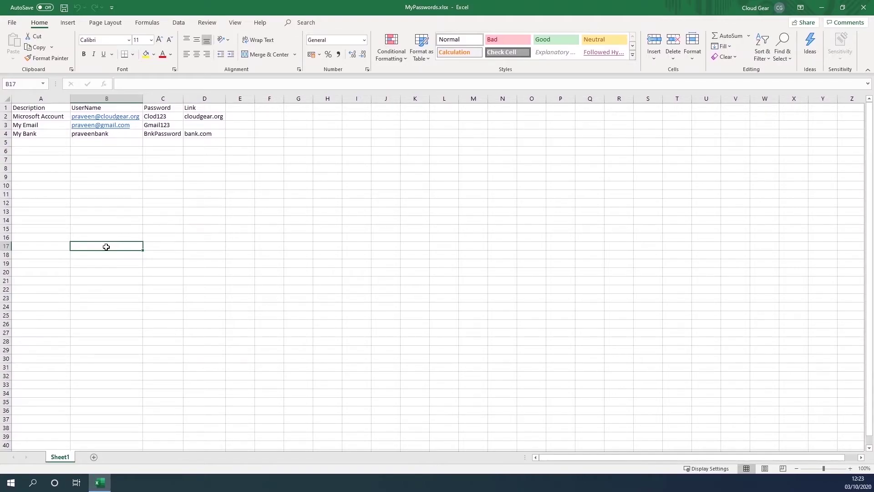
Review the Description, UserName, Password and Link header cells
{"action": "left_click", "coordinate": [25, 108]}
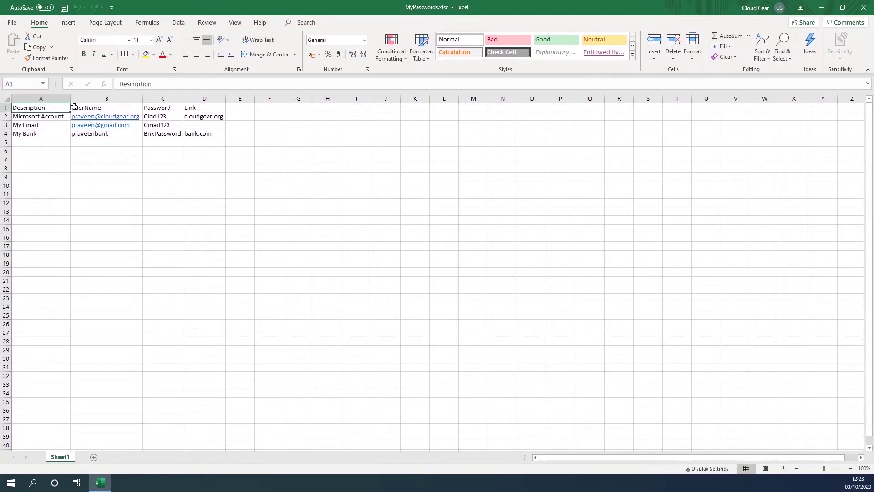
{"action": "left_click", "coordinate": [81, 108]}
{"action": "left_click", "coordinate": [148, 108]}
{"action": "left_click", "coordinate": [187, 107]}
Change header A1 to Title and save the workbook
{"action": "left_click", "coordinate": [39, 107]}
{"action": "type", "text": "Title"}
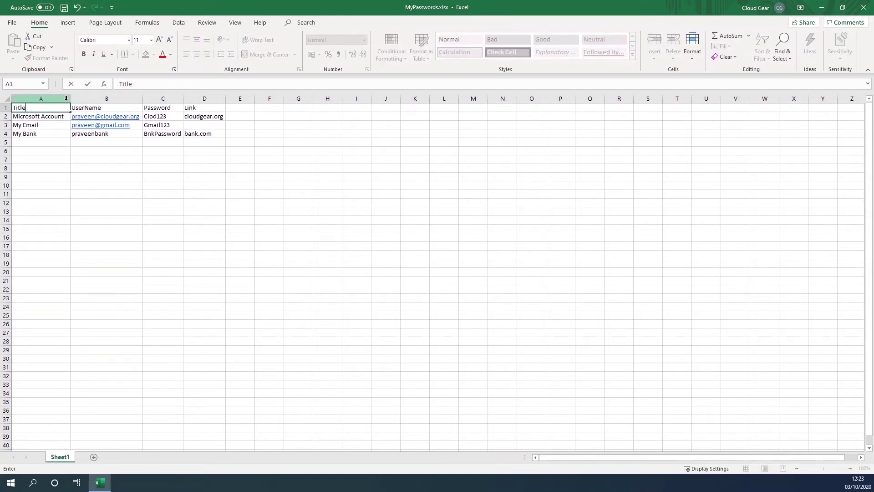
{"action": "key", "text": "Tab"}
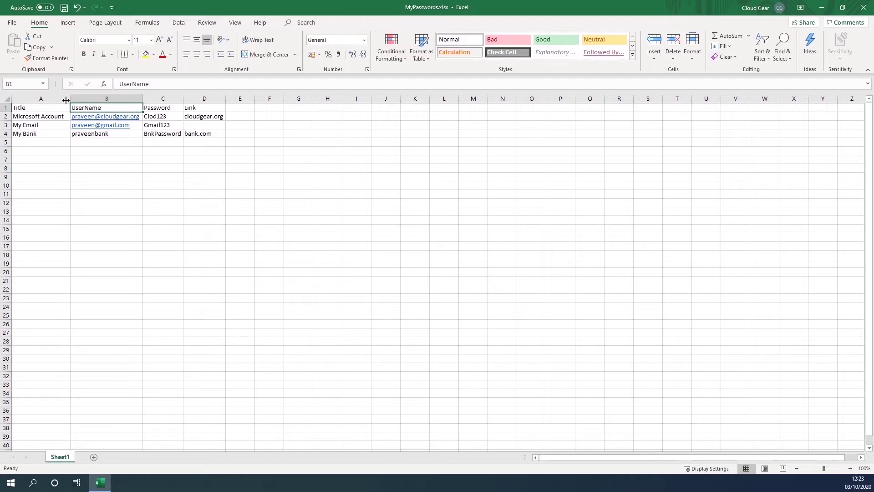
{"action": "key", "text": "Tab"}
{"action": "key", "text": "Tab"}
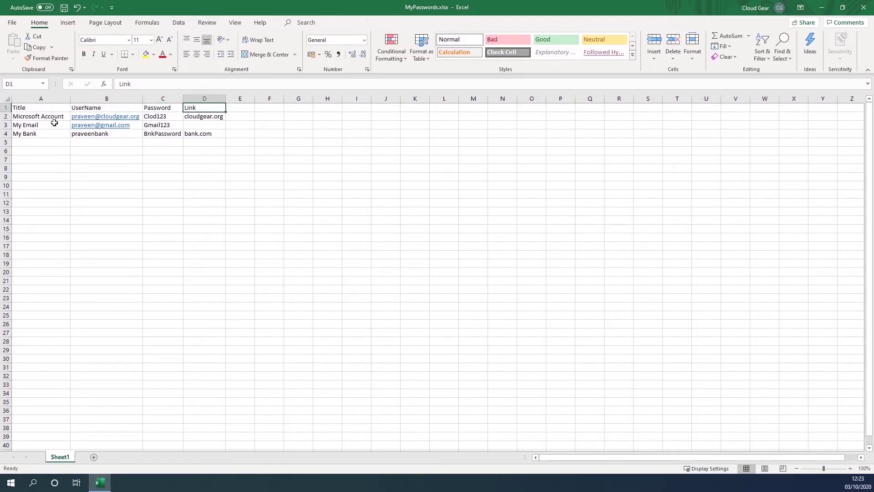
{"action": "left_click", "coordinate": [148, 204]}
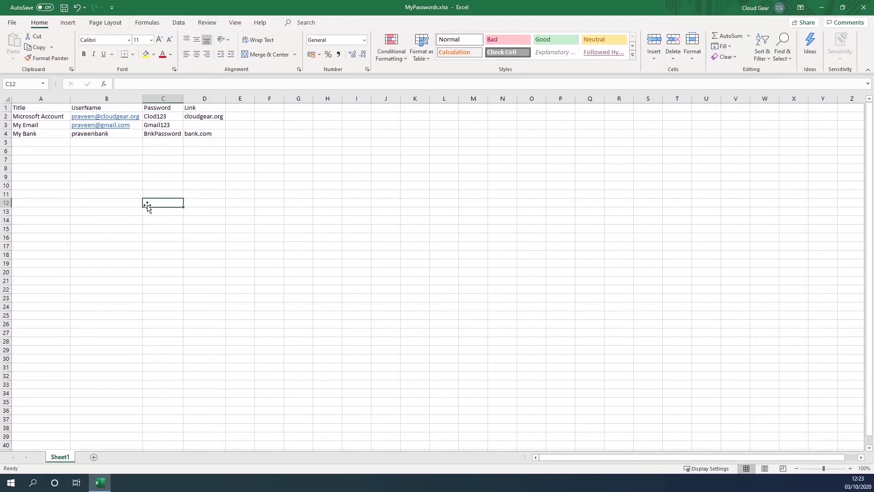
{"action": "left_click", "coordinate": [65, 8]}
{"action": "left_click", "coordinate": [11, 484]}
Launch KeePass and create a new database file saved as MyPassDB.kdbx
{"action": "type", "text": "keyp"}
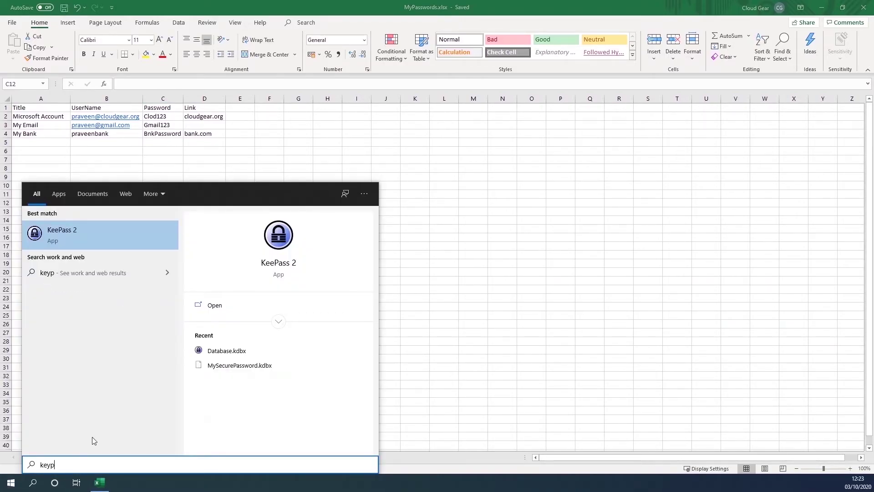
{"action": "left_click", "coordinate": [93, 242]}
{"action": "left_click", "coordinate": [495, 276]}
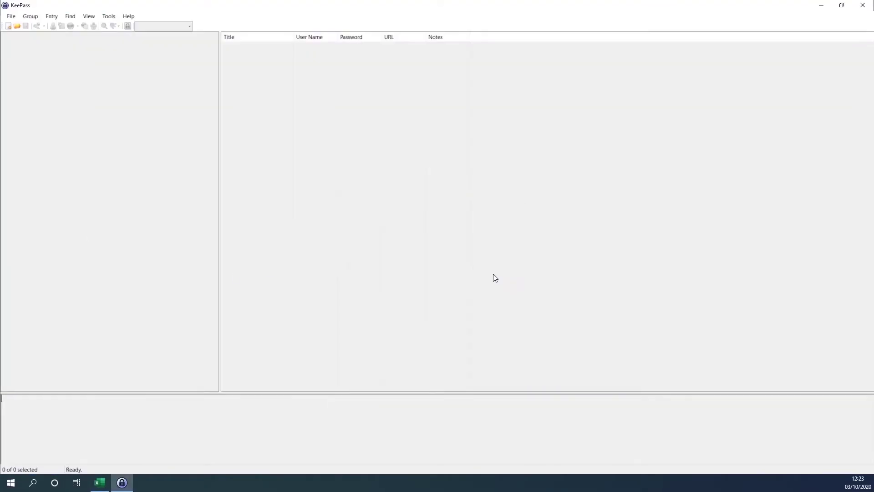
{"action": "left_click", "coordinate": [11, 16]}
{"action": "left_click", "coordinate": [22, 26]}
{"action": "left_click", "coordinate": [464, 281]}
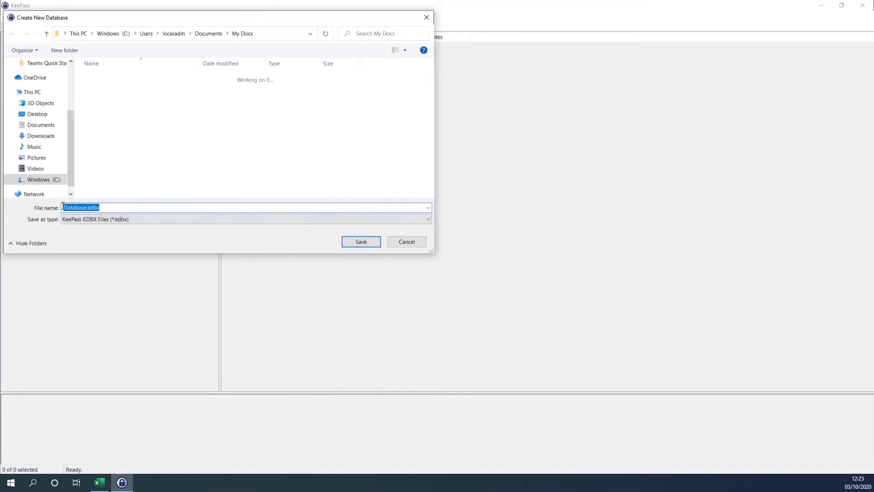
{"action": "key", "text": "Home"}
{"action": "key", "text": "Delete"}
{"action": "key", "text": "Delete"}
{"action": "key", "text": "Delete"}
{"action": "type", "text": "MyPassDB"}
{"action": "key", "text": "Delete"}
{"action": "key", "text": "Delete"}
{"action": "key", "text": "Delete"}
{"action": "key", "text": "Delete"}
{"action": "key", "text": "Delete"}
{"action": "key", "text": "Delete"}
{"action": "key", "text": "Delete"}
{"action": "key", "text": "Delete"}
{"action": "left_click", "coordinate": [361, 241]}
Set and confirm the master password, review the database settings, and skip the emergency sheet
{"action": "type", "text": "*********"}
{"action": "left_click", "coordinate": [405, 193]}
{"action": "key", "text": "ctrl+v"}
{"action": "left_click", "coordinate": [501, 360]}
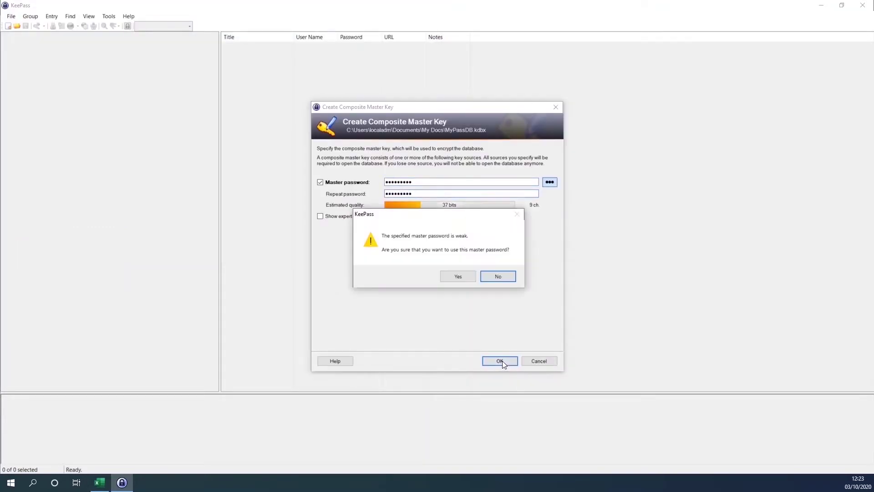
{"action": "left_click", "coordinate": [458, 276]}
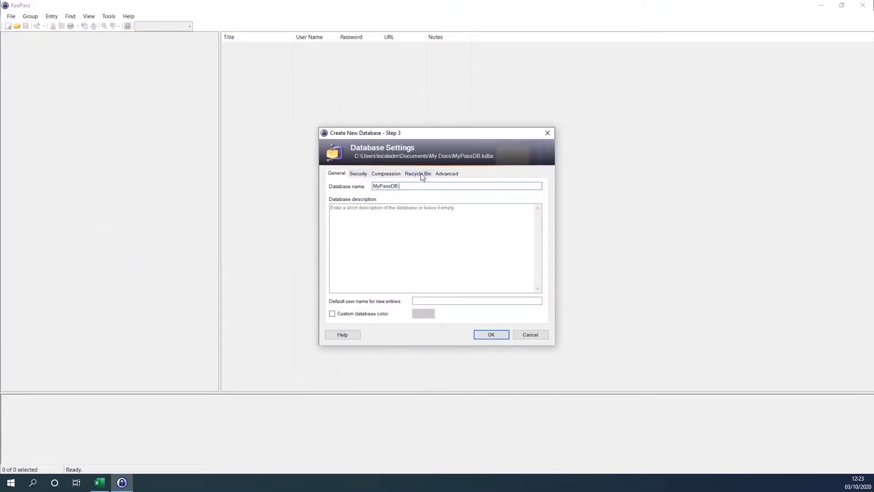
{"action": "left_click", "coordinate": [385, 174]}
{"action": "left_click", "coordinate": [444, 174]}
{"action": "left_click", "coordinate": [339, 174]}
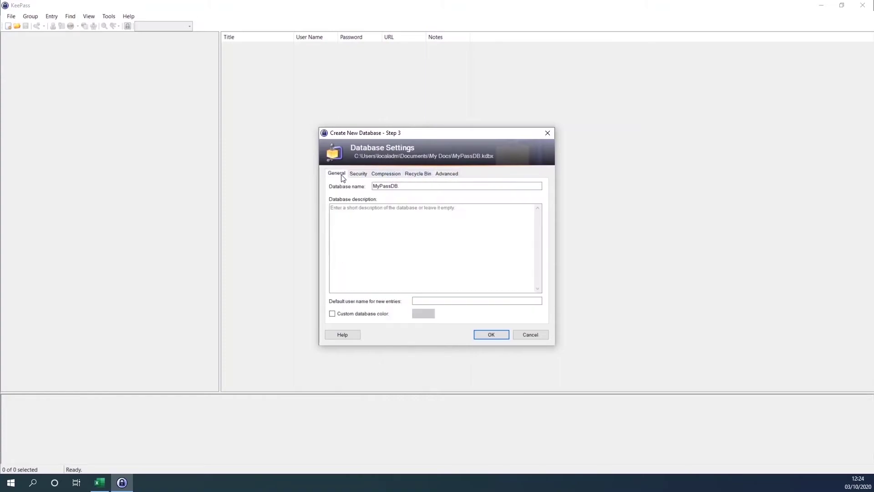
{"action": "left_click", "coordinate": [488, 336]}
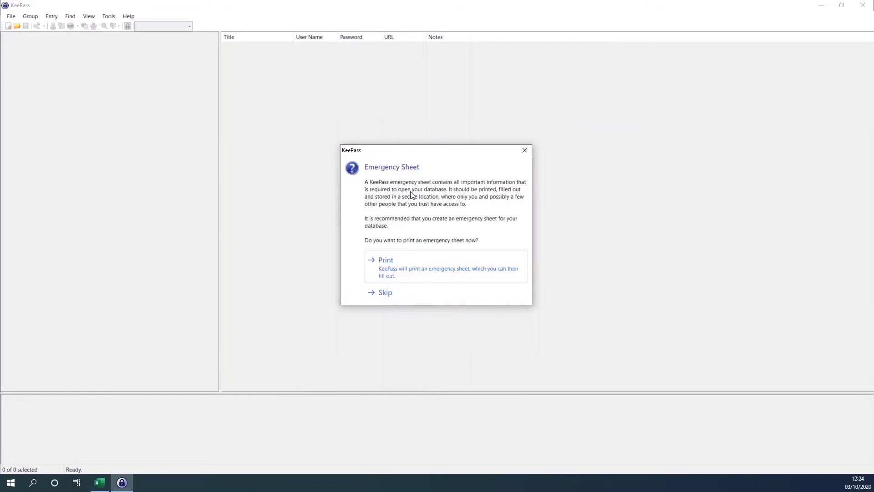
{"action": "left_click", "coordinate": [394, 269]}
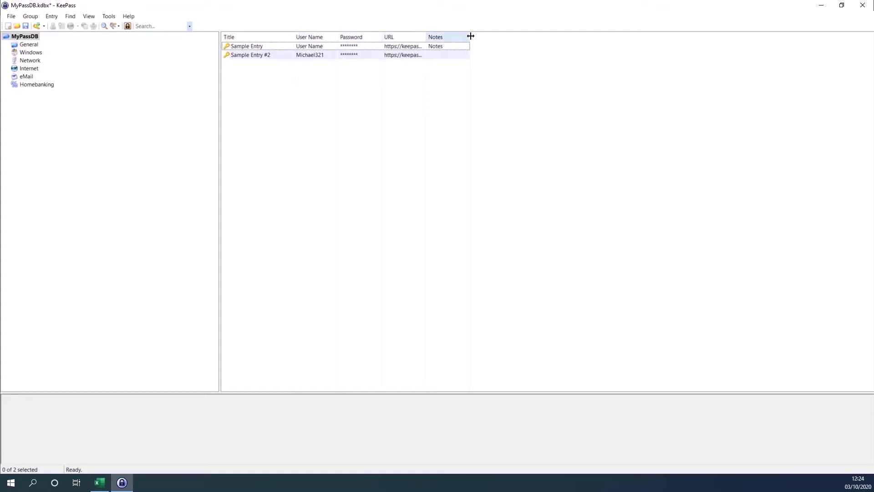
Rename the D1 header from Link to URL and save the MyPasswords.xlsx workbook
{"action": "left_click", "coordinate": [101, 484]}
{"action": "left_click", "coordinate": [104, 488]}
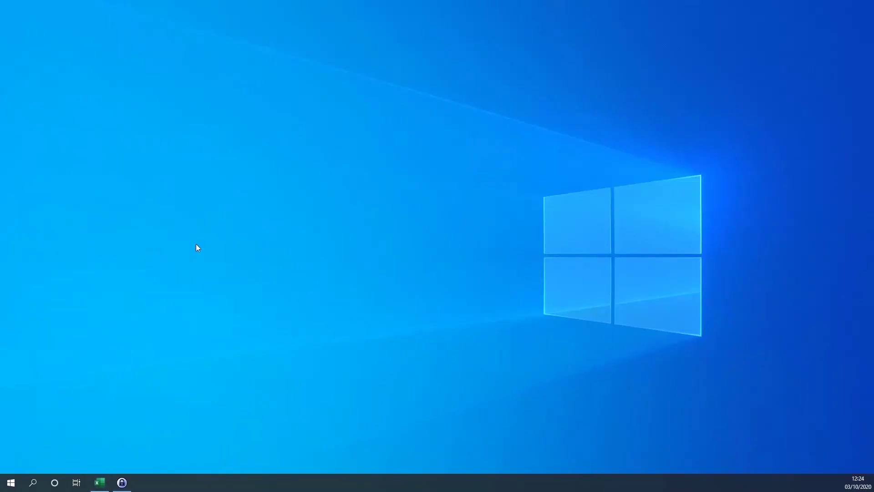
{"action": "left_click", "coordinate": [99, 483]}
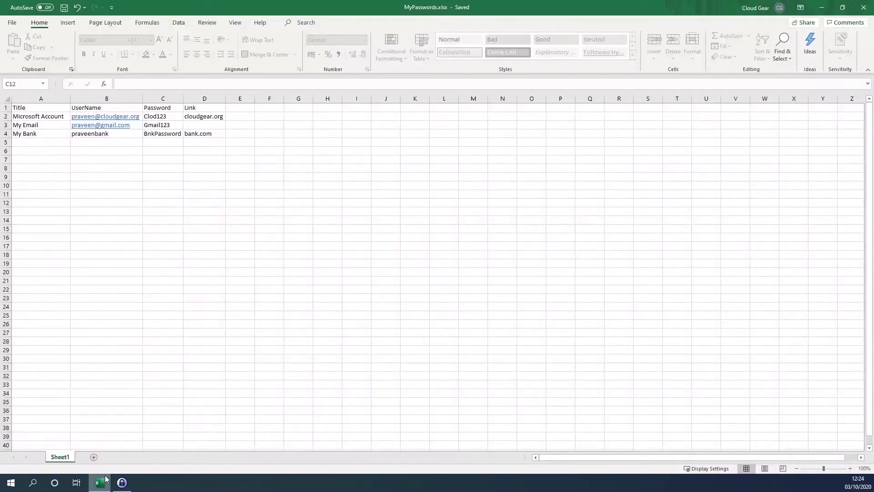
{"action": "left_click", "coordinate": [204, 108]}
{"action": "type", "text": "URL"}
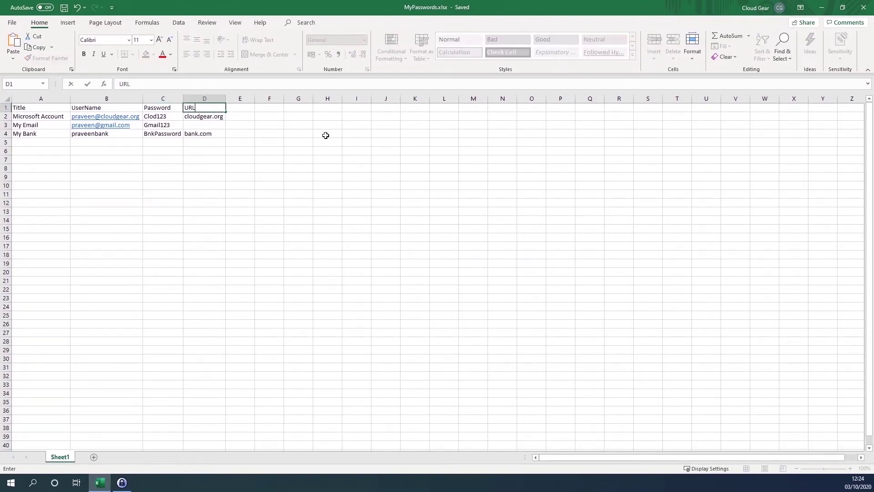
{"action": "key", "text": "Return"}
{"action": "left_click", "coordinate": [178, 108]}
{"action": "key", "text": "ctrl+s"}
Check the UserName and Password header cells of the table
{"action": "left_click", "coordinate": [48, 108]}
{"action": "left_click", "coordinate": [93, 106]}
{"action": "left_click", "coordinate": [158, 108]}
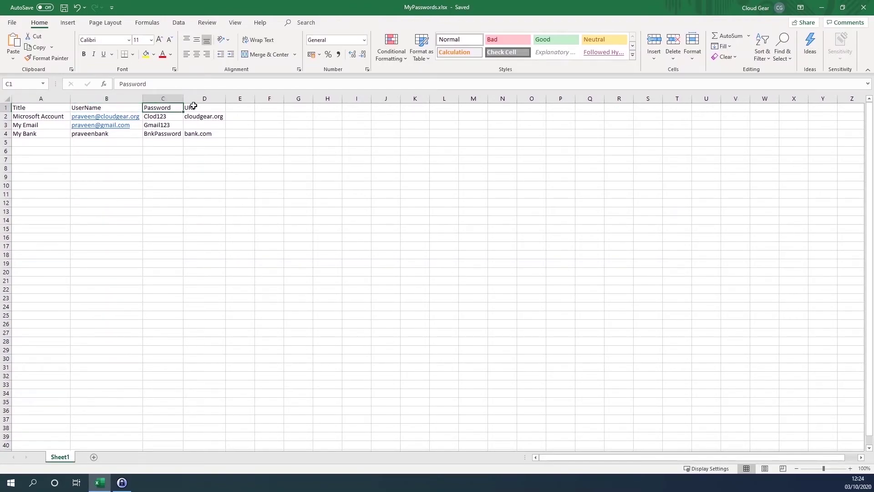
{"action": "left_click", "coordinate": [272, 245]}
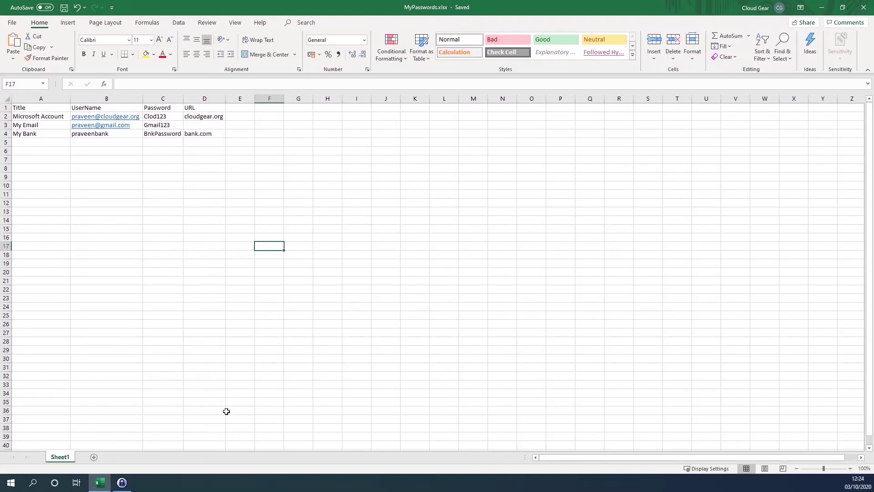
Start a File > Import into MyPassDB with Generic CSV Importer as the format
{"action": "left_click", "coordinate": [121, 482]}
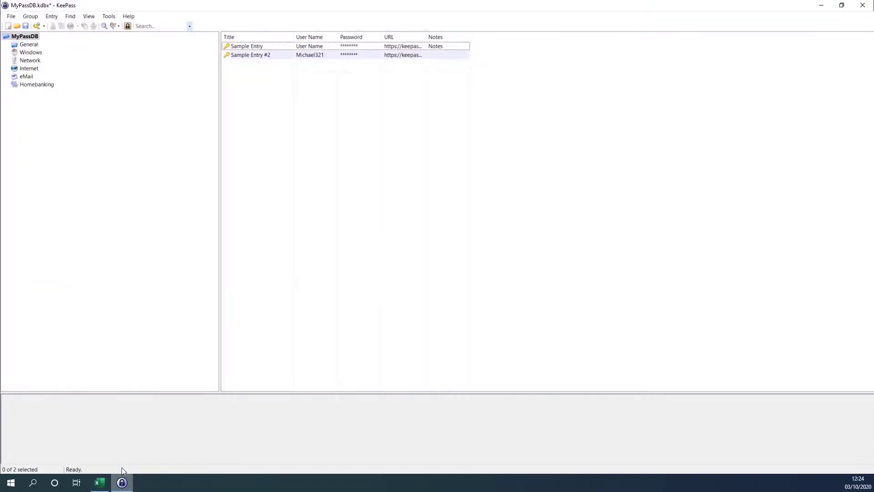
{"action": "left_click", "coordinate": [11, 17]}
{"action": "left_click", "coordinate": [46, 126]}
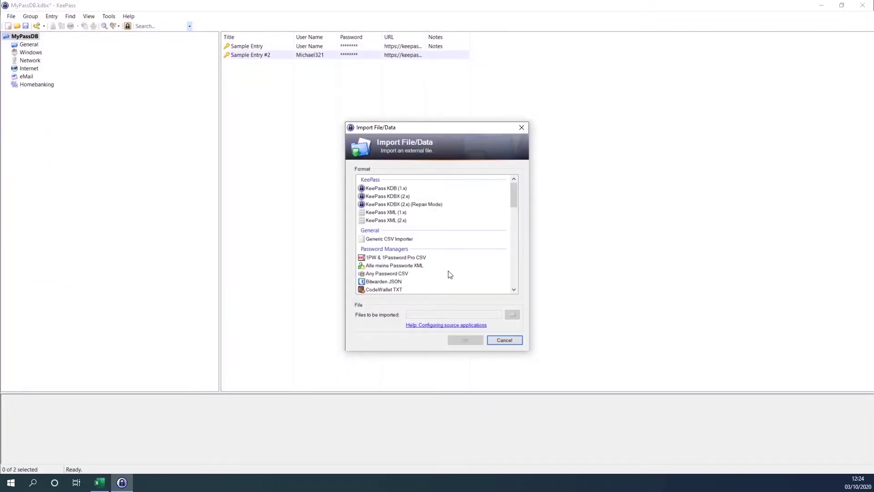
{"action": "left_click", "coordinate": [393, 239]}
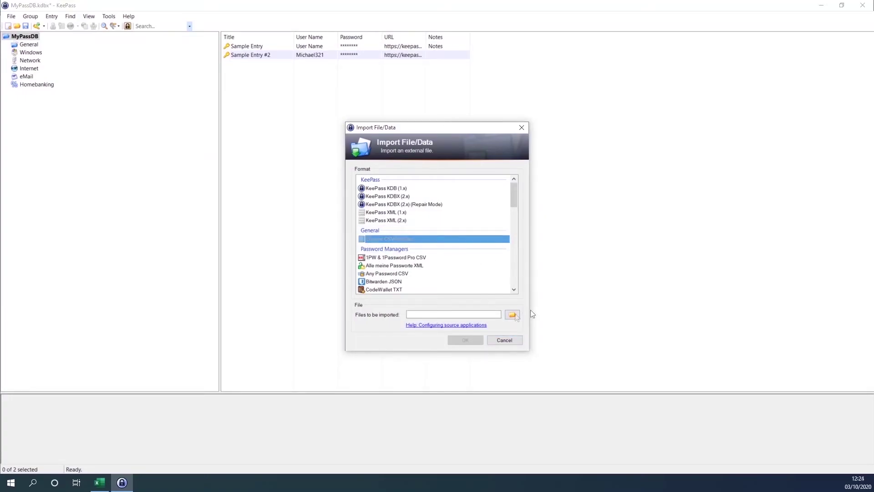
Browse My Docs under All Files, finding only MyPasswords.xlsx, then cancel the file choice
{"action": "left_click", "coordinate": [513, 315]}
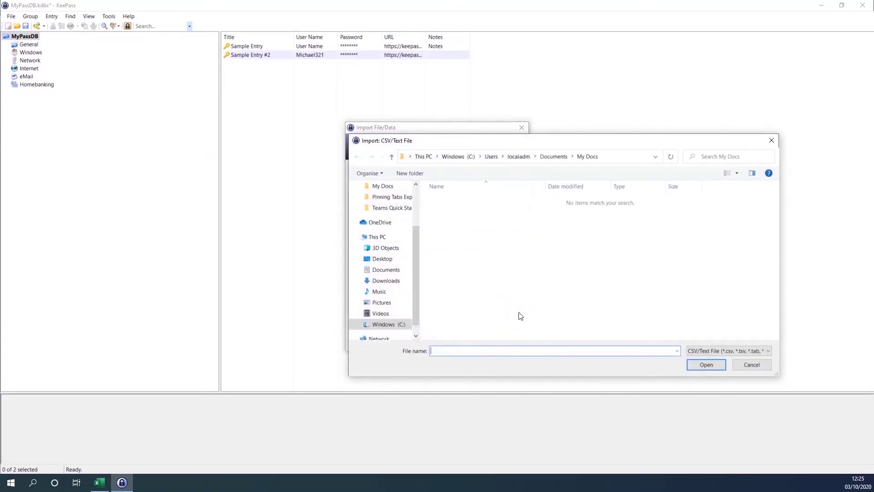
{"action": "left_click", "coordinate": [724, 351]}
{"action": "left_click", "coordinate": [713, 369]}
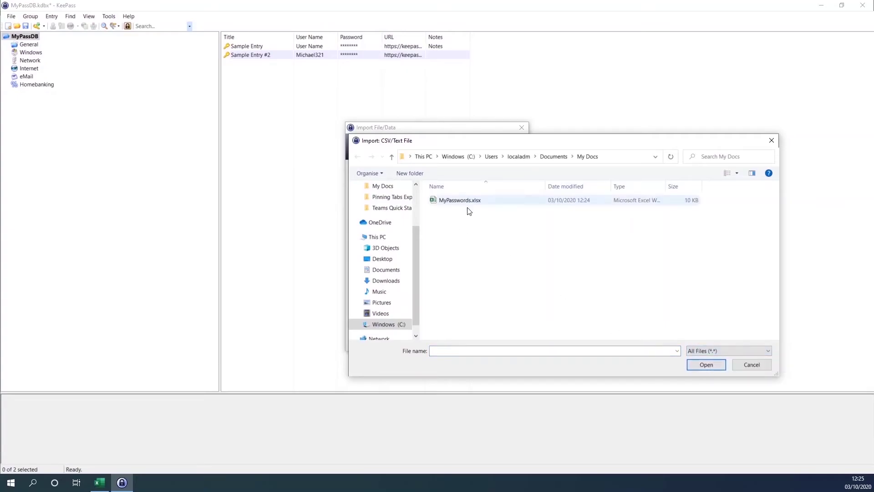
{"action": "left_click", "coordinate": [740, 349]}
{"action": "left_click", "coordinate": [708, 356]}
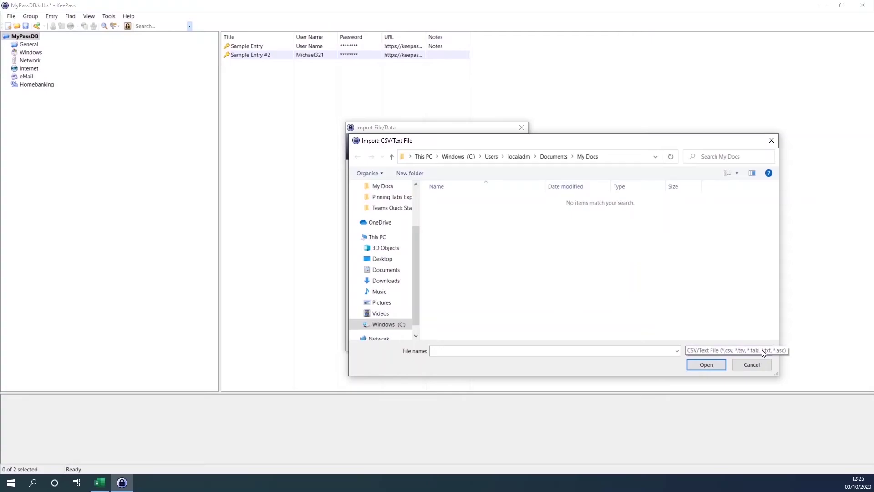
{"action": "left_click", "coordinate": [757, 364]}
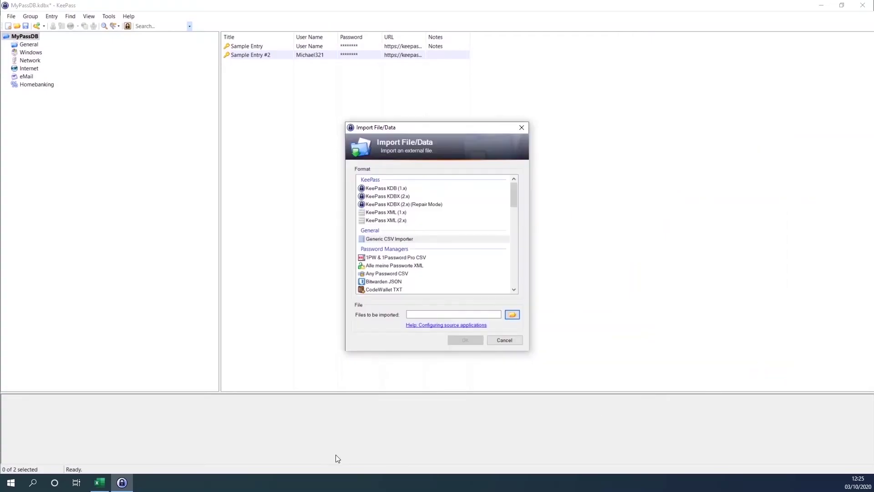
Save the sheet as MyPasswords.csv in CSV (Comma delimited) format and dismiss the data-loss warning
{"action": "left_click", "coordinate": [100, 482]}
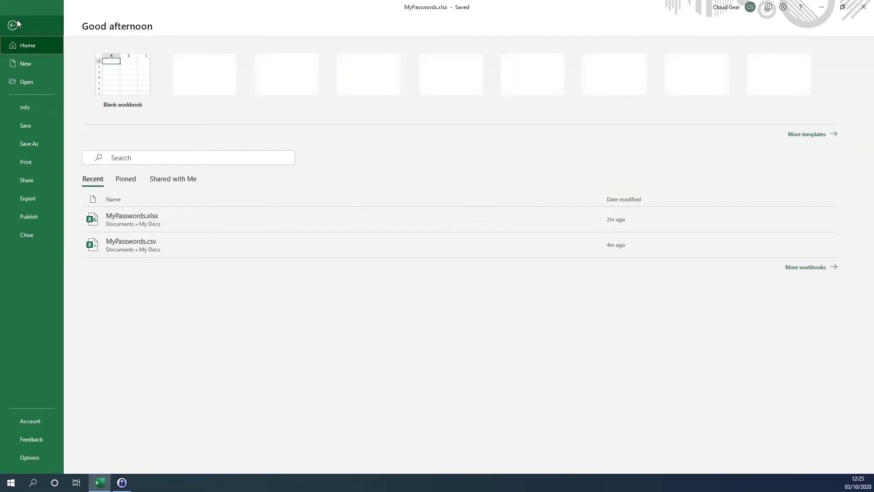
{"action": "left_click", "coordinate": [12, 22]}
{"action": "left_click", "coordinate": [38, 151]}
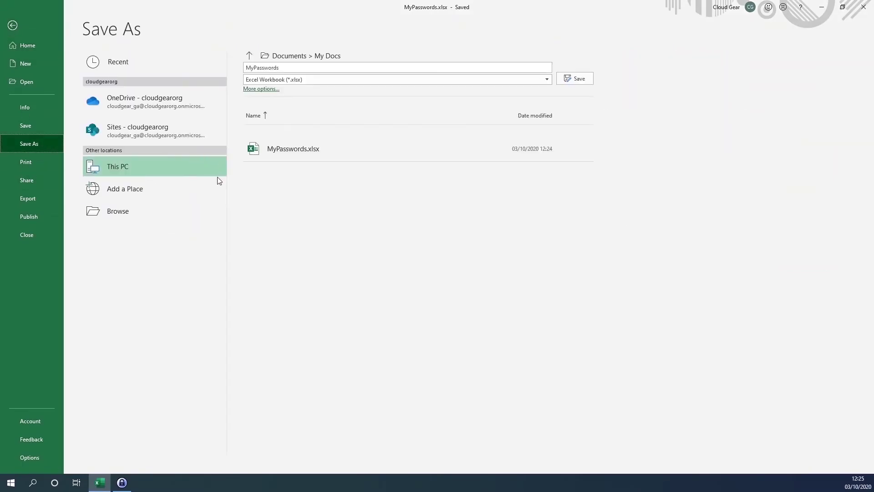
{"action": "left_click", "coordinate": [212, 210]}
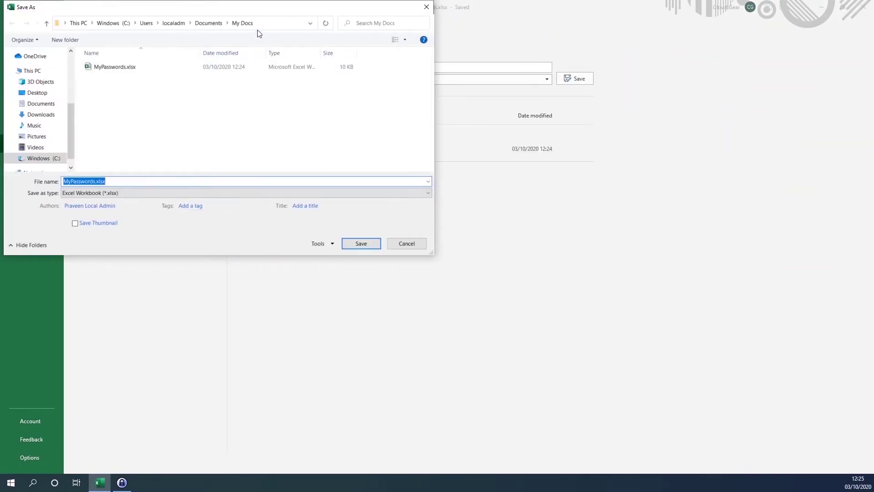
{"action": "left_click", "coordinate": [186, 195]}
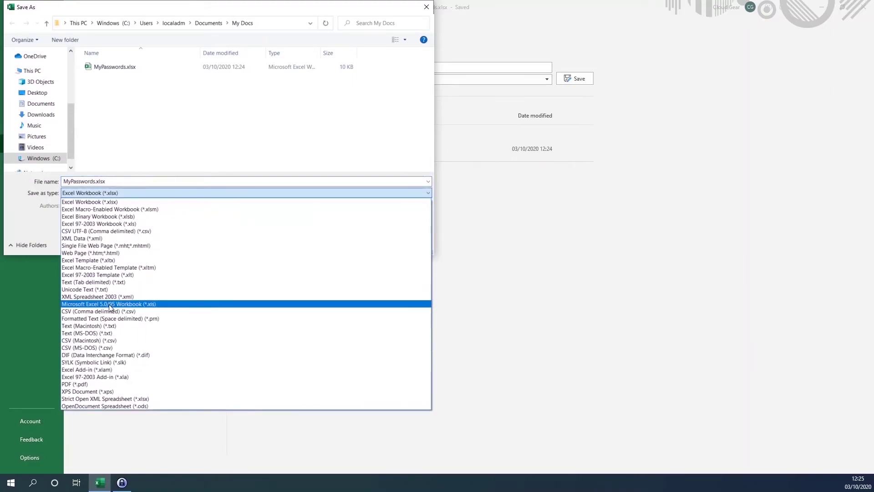
{"action": "left_click", "coordinate": [108, 311]}
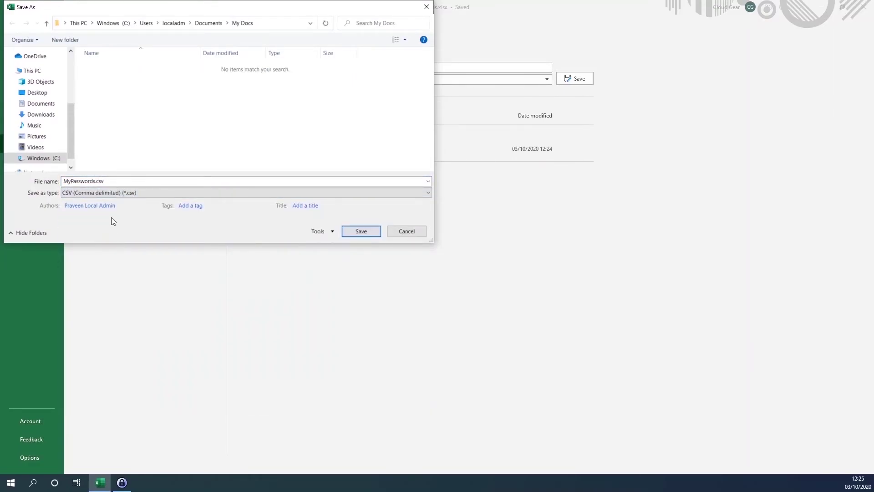
{"action": "left_click", "coordinate": [360, 230]}
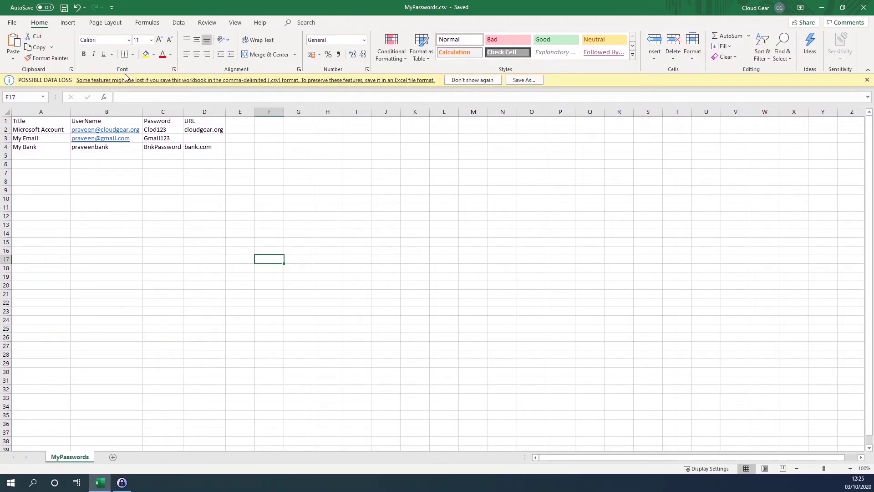
{"action": "left_click", "coordinate": [867, 81]}
{"action": "left_click", "coordinate": [646, 211]}
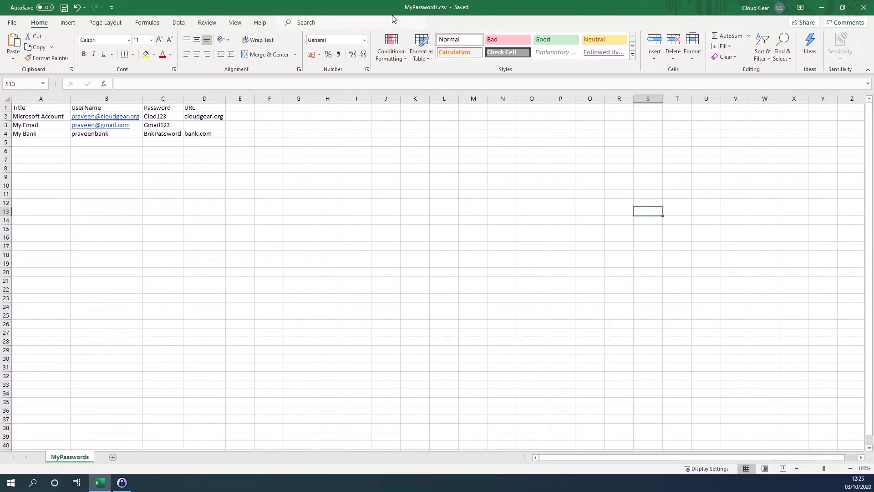
Close Excel, import MyPasswords.csv with Generic CSV Importer, check the preview, and finish
{"action": "left_click", "coordinate": [864, 8]}
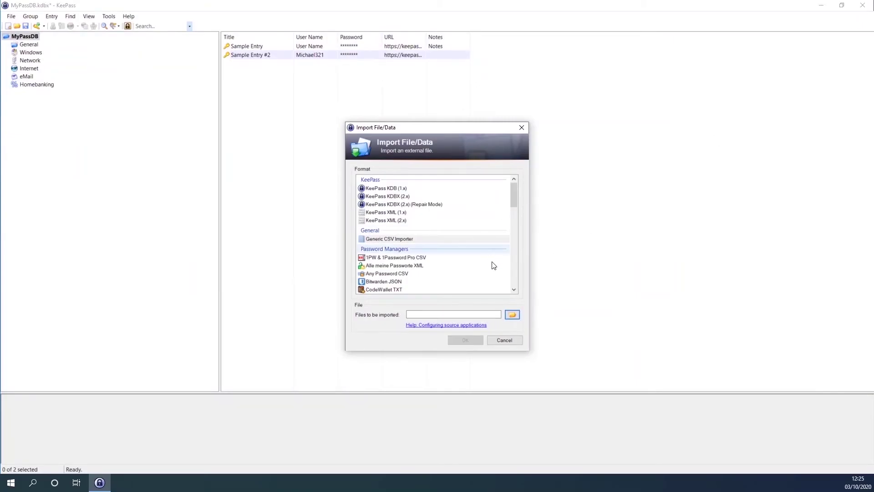
{"action": "left_click", "coordinate": [512, 314]}
{"action": "left_click", "coordinate": [455, 201]}
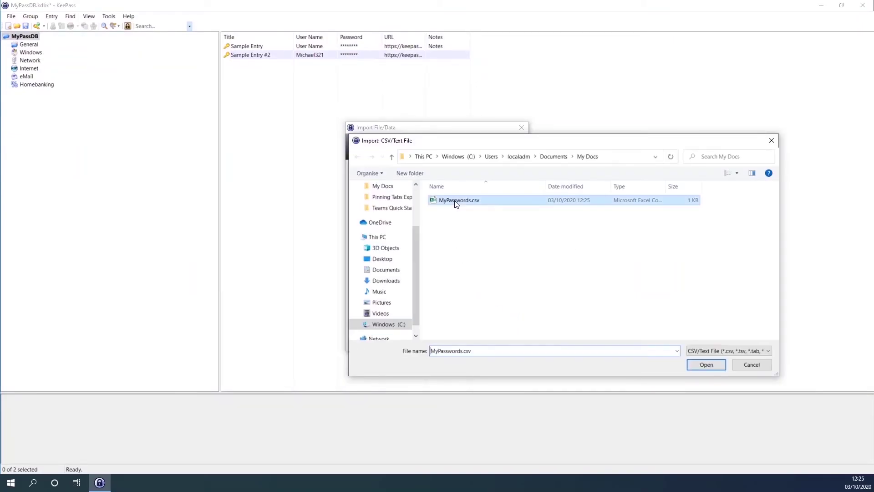
{"action": "left_click", "coordinate": [707, 365]}
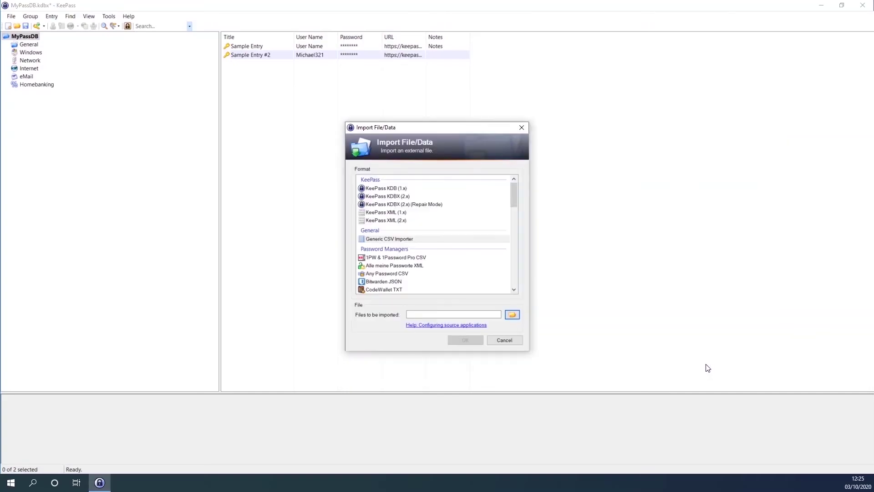
{"action": "left_click", "coordinate": [466, 341]}
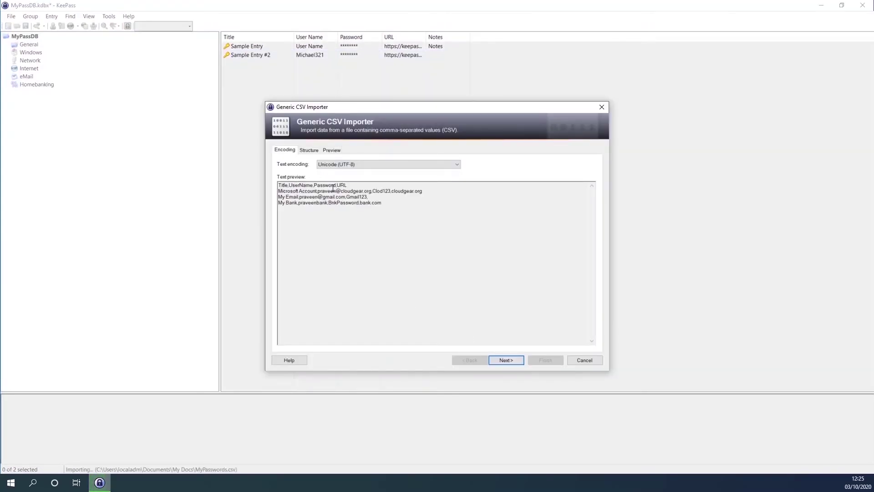
{"action": "left_click", "coordinate": [333, 151]}
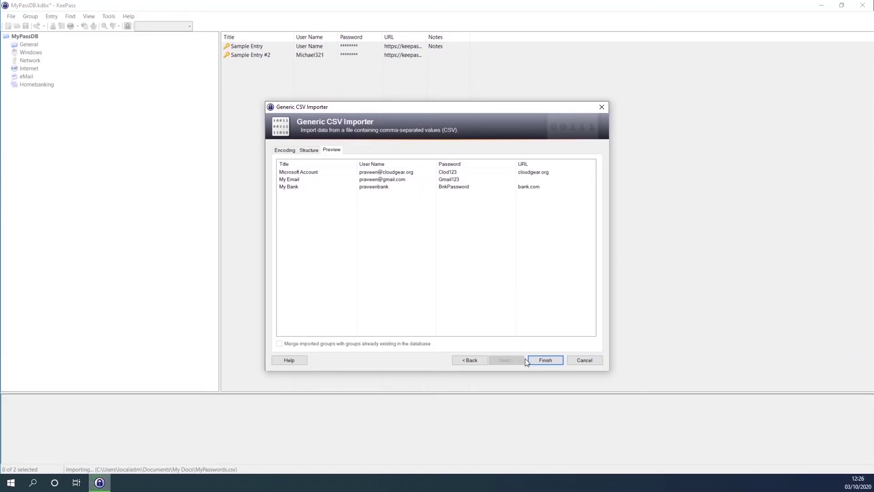
{"action": "left_click", "coordinate": [547, 360]}
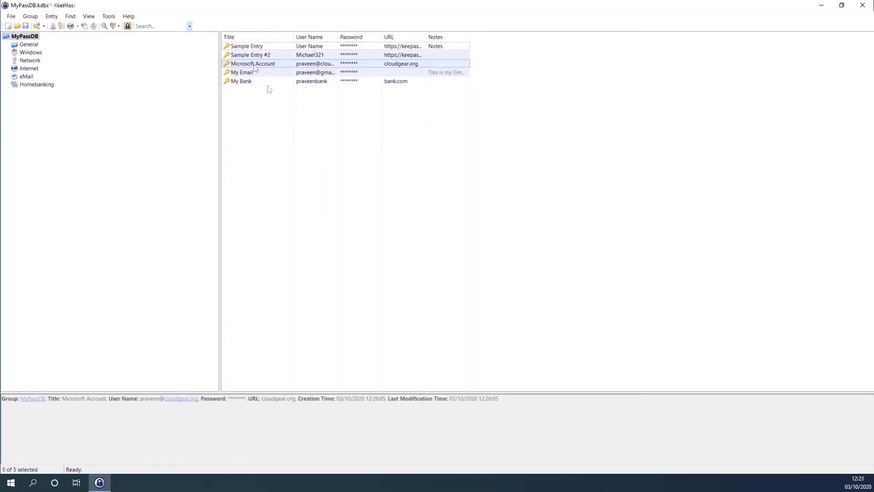
Reveal the My Bank and My Email passwords, then add a bank.com entry with the bank's user name
{"action": "left_click", "coordinate": [245, 82]}
{"action": "double_click", "coordinate": [245, 85]}
{"action": "left_click", "coordinate": [537, 204]}
{"action": "key", "text": "Escape"}
{"action": "double_click", "coordinate": [253, 72]}
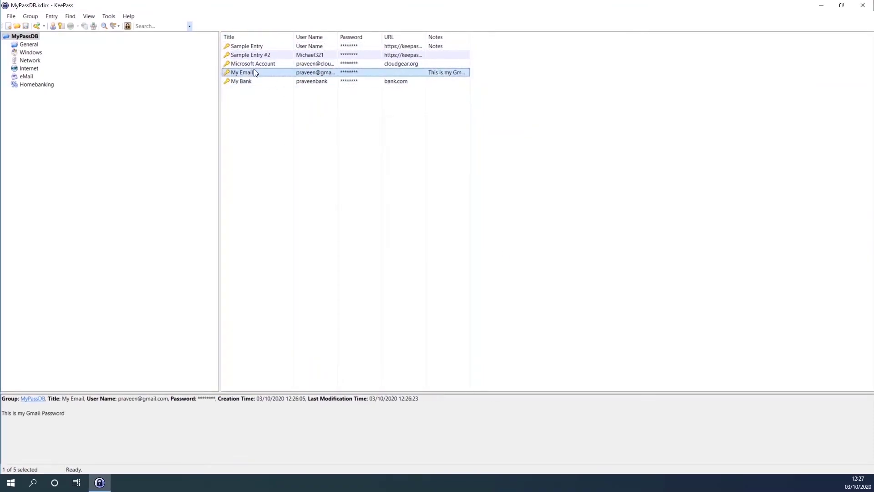
{"action": "key", "text": "ctrl+h"}
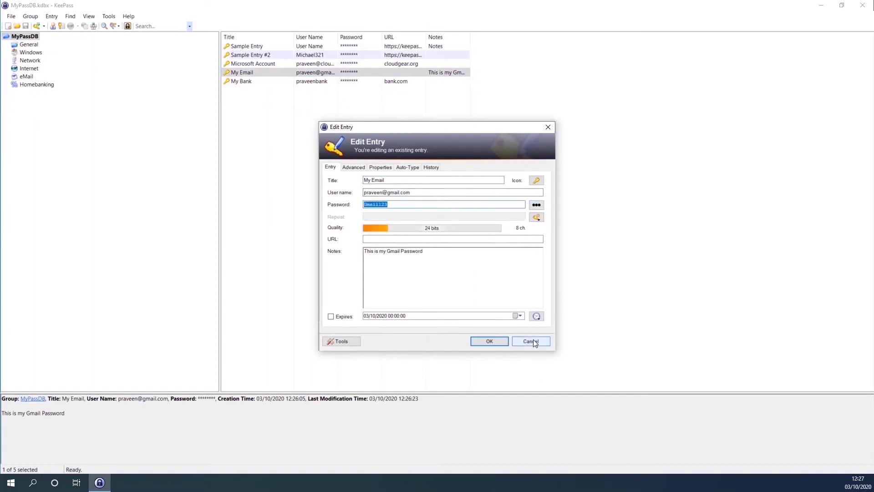
{"action": "left_click", "coordinate": [531, 341]}
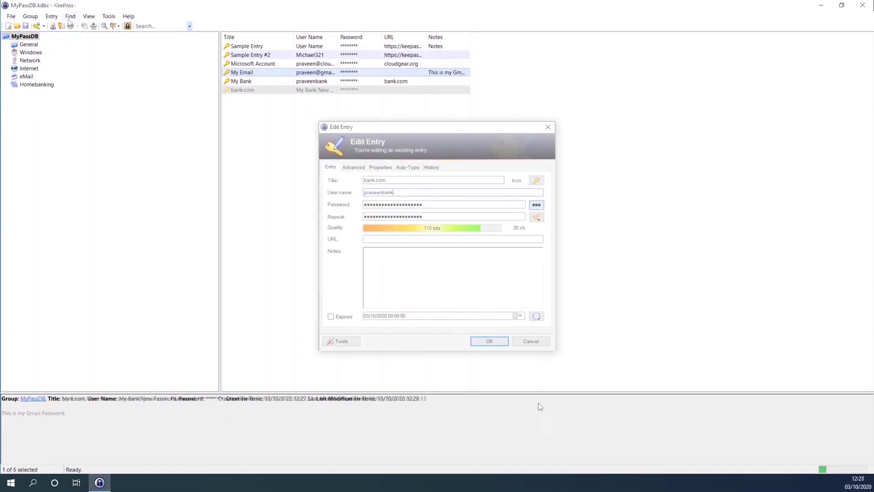
{"action": "left_click", "coordinate": [489, 341]}
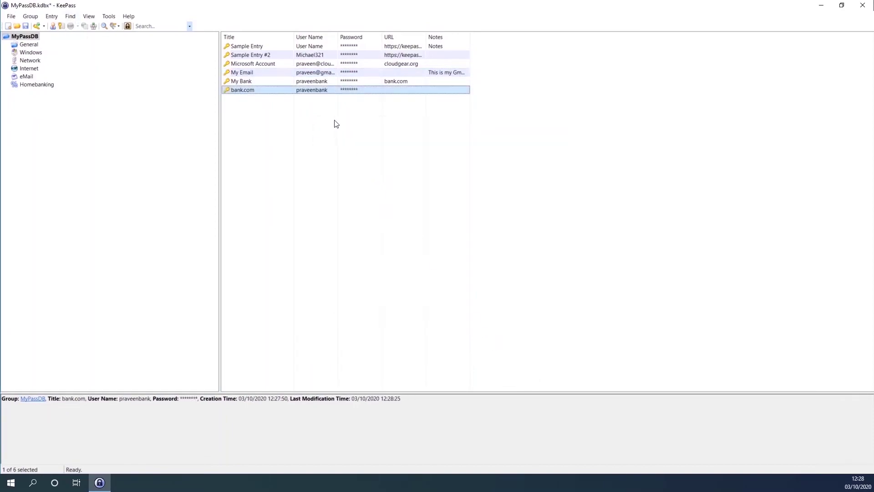
Replace the bank.com password with an automatically generated 20-character, 110-bit password
{"action": "double_click", "coordinate": [250, 90]}
{"action": "key", "text": "ctrl+h"}
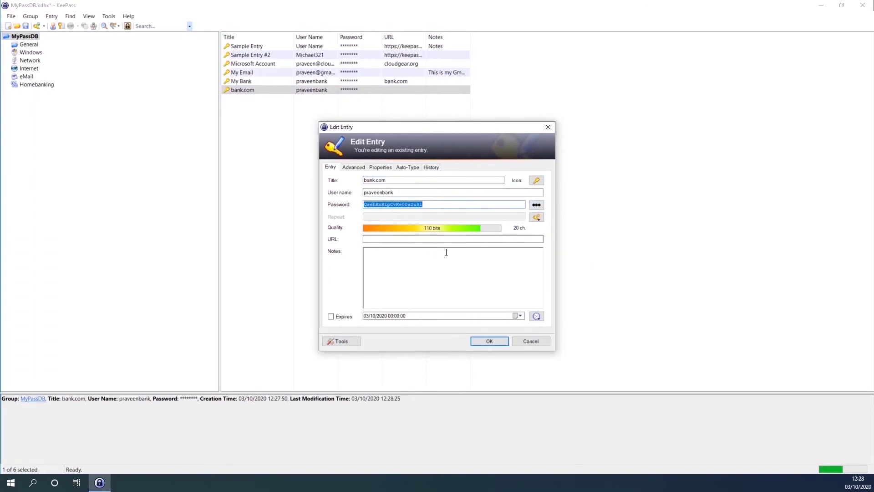
{"action": "left_click", "coordinate": [537, 218]}
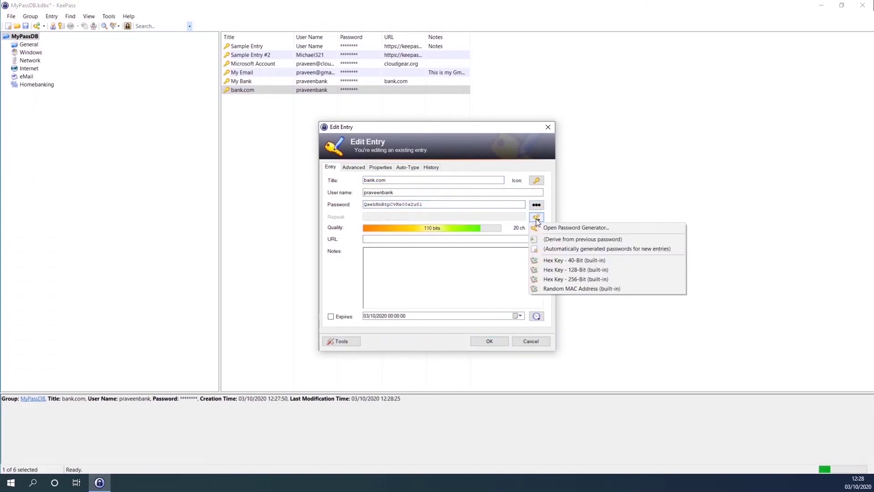
{"action": "left_click", "coordinate": [595, 239]}
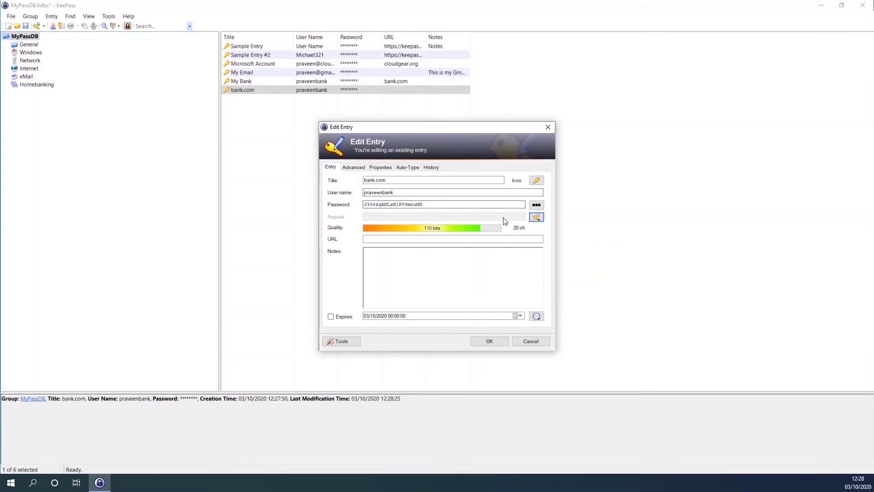
{"action": "left_click", "coordinate": [536, 217]}
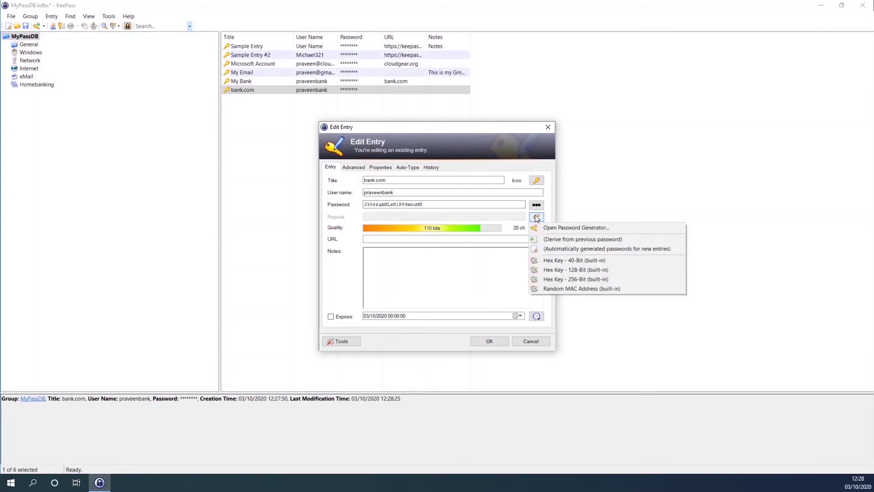
{"action": "left_click", "coordinate": [580, 250]}
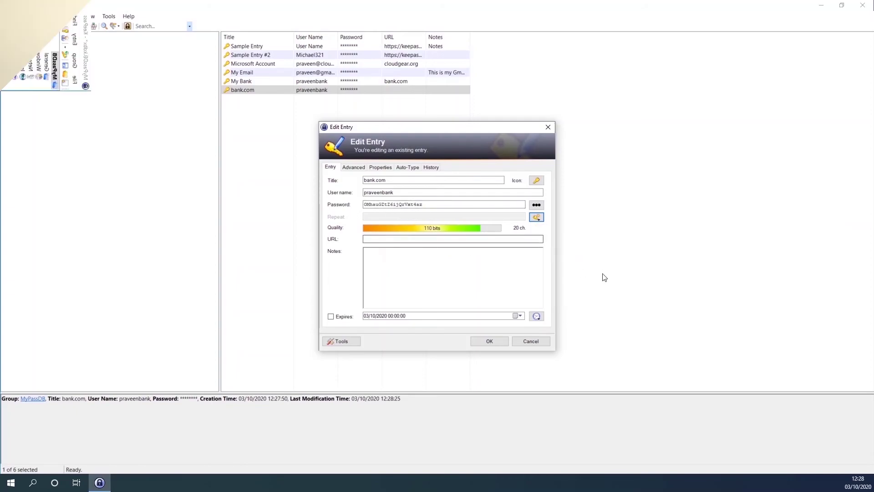